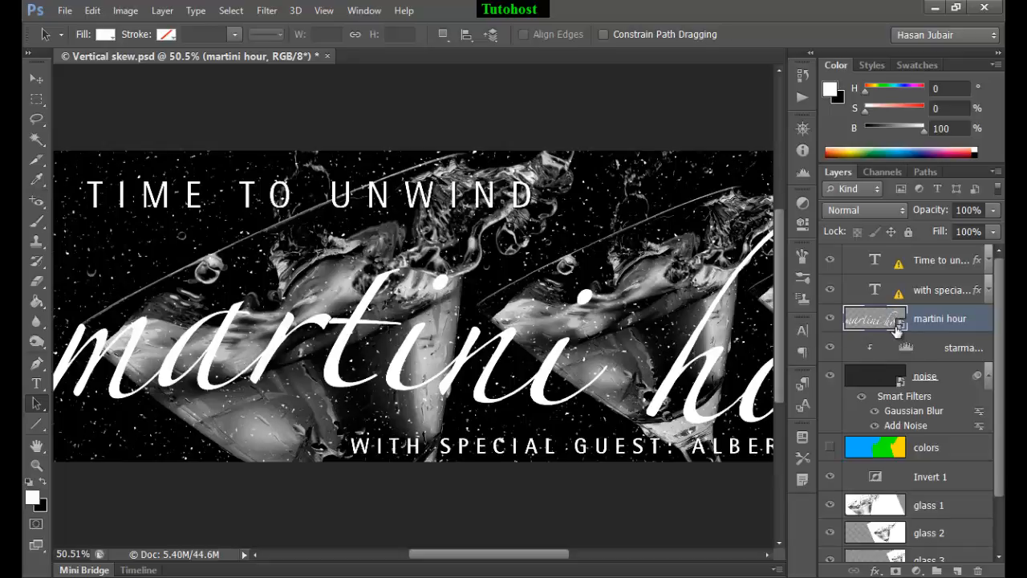
Step: Duplicate the martini hour layer and hide the original beneath it
key(ctrl+j)
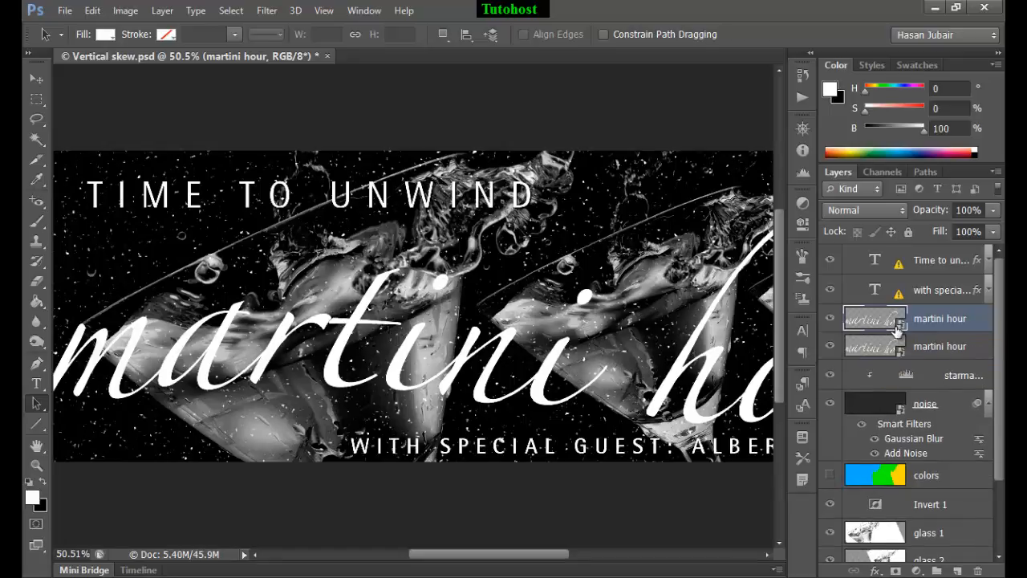
click(831, 349)
key(shift+Tab)
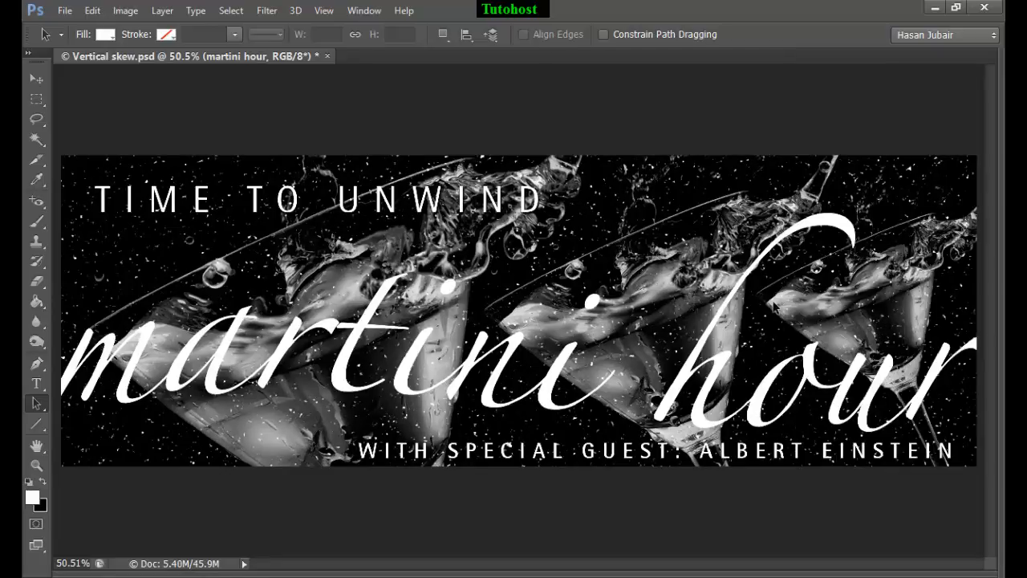
key(ctrl+t)
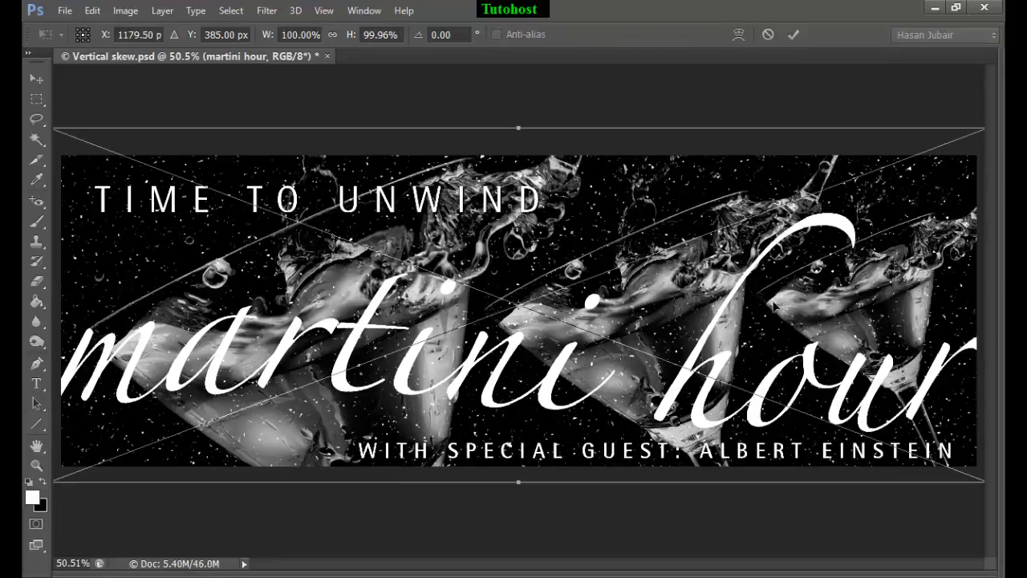
key(ctrl+minus)
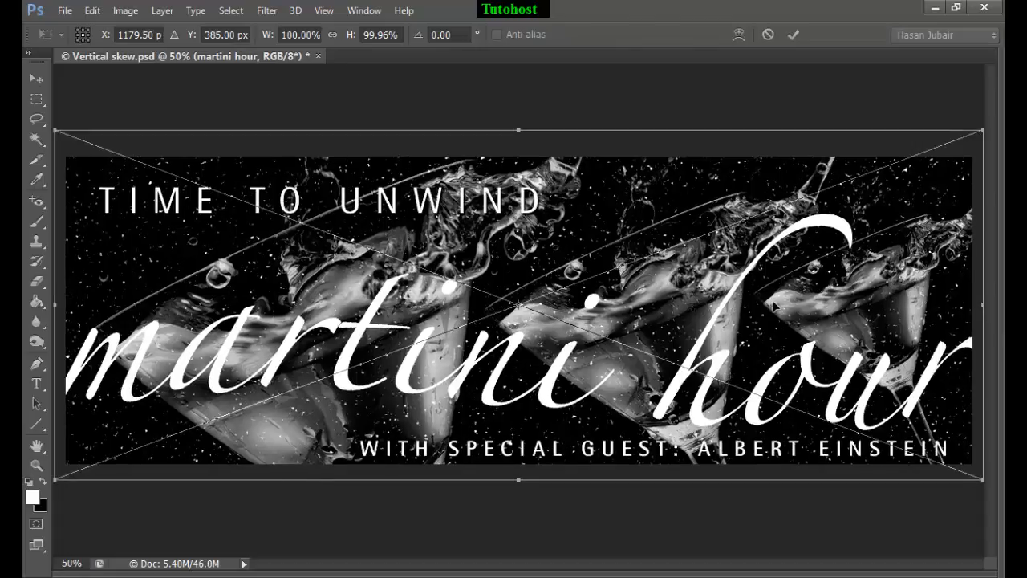
key(ctrl+minus)
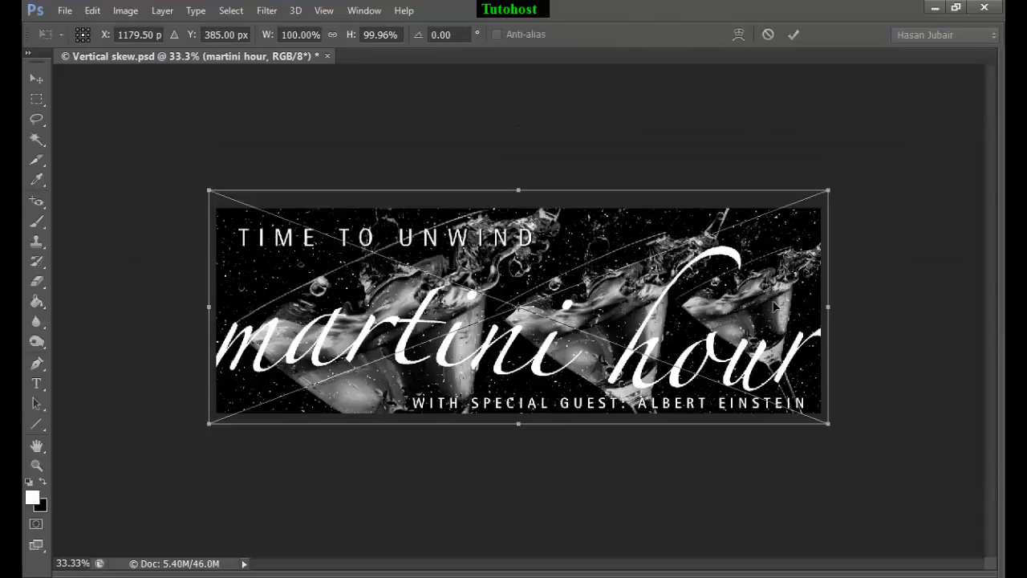
key(ctrl+plus)
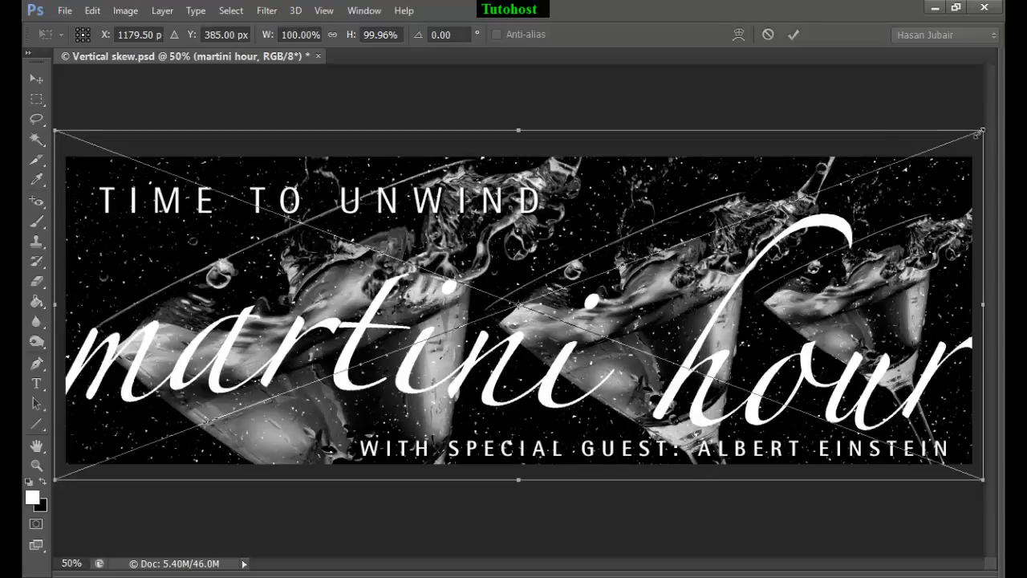
drag(979, 134, 985, 221)
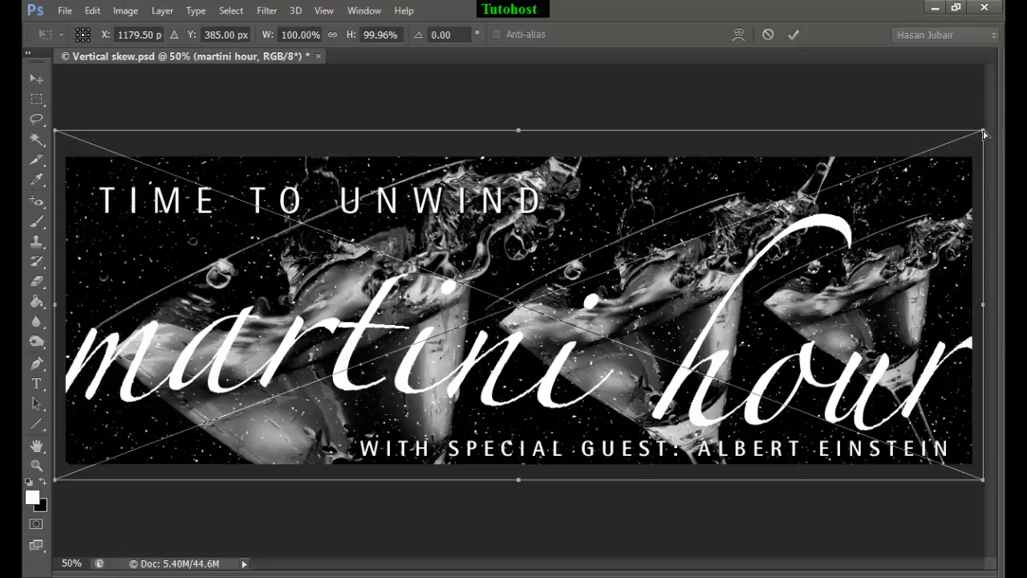
drag(985, 136, 798, 179)
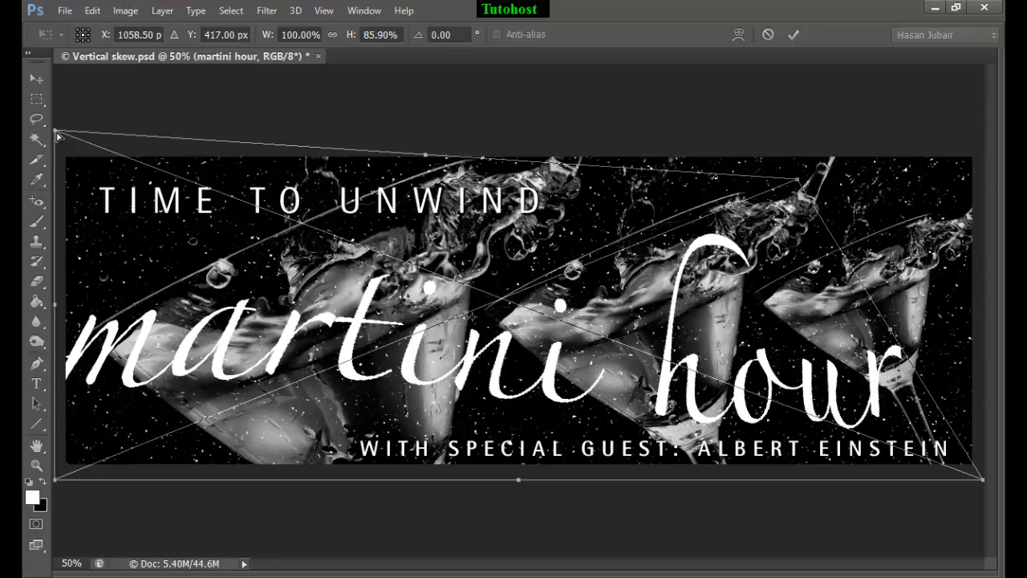
drag(56, 133, 290, 217)
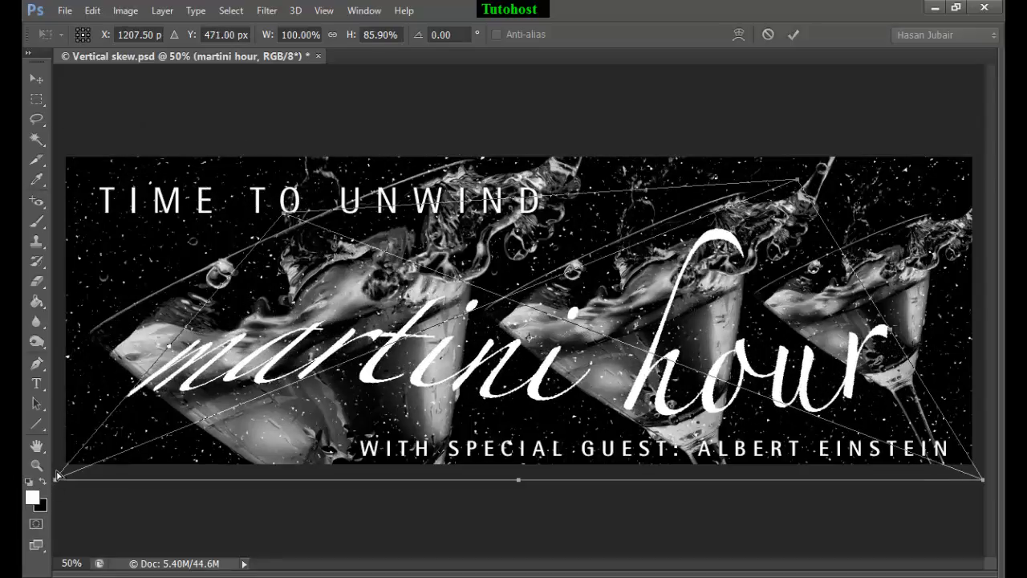
mouse_move(56, 475)
mouse_down()
mouse_move(60, 446)
mouse_move(96, 437)
mouse_move(66, 467)
mouse_up()
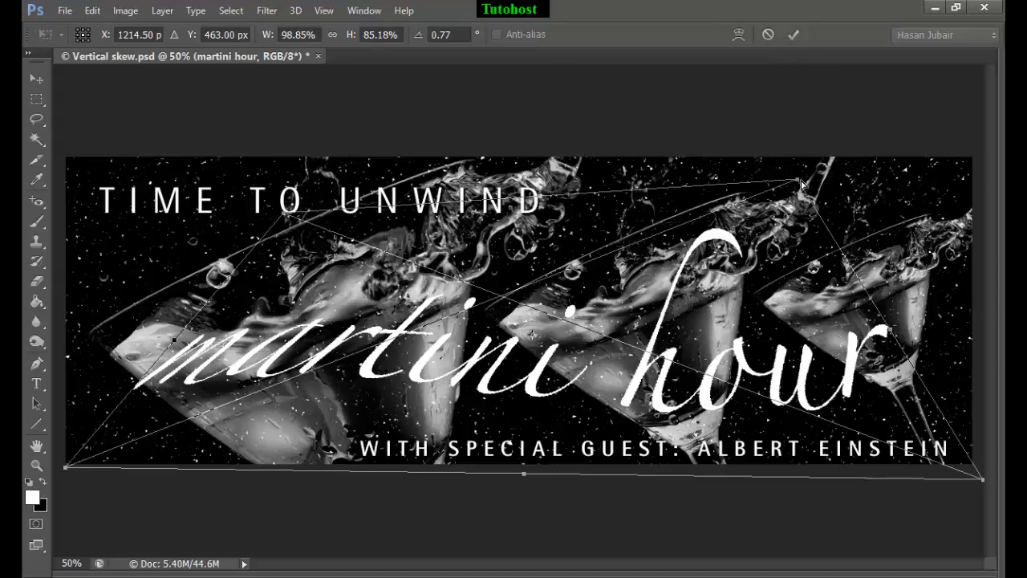
drag(799, 184, 967, 255)
click(766, 36)
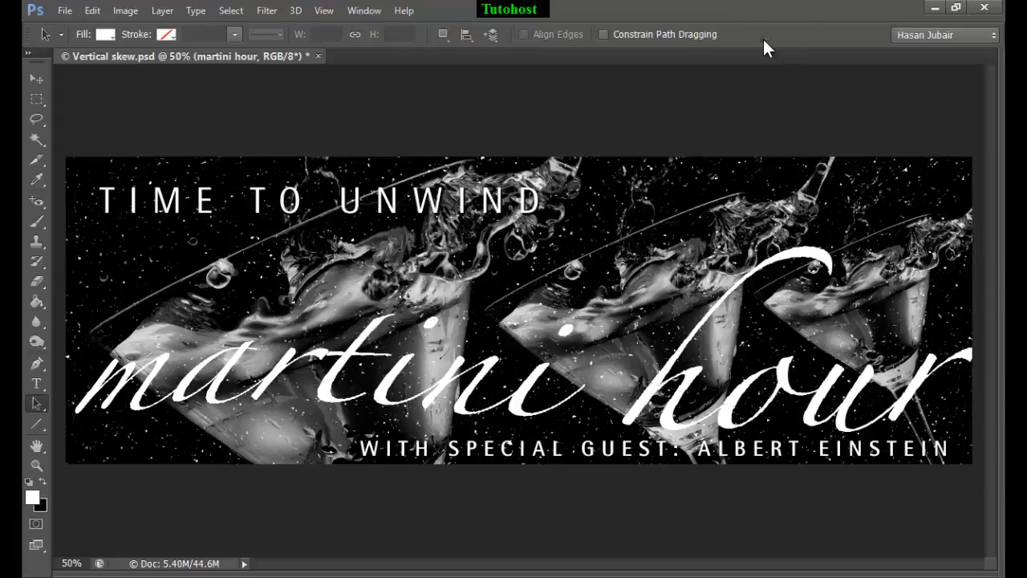
Step: Skew the duplicated martini hour text vertically about its center so it slants upward to the right, and raise it 30 px
key(ctrl+t)
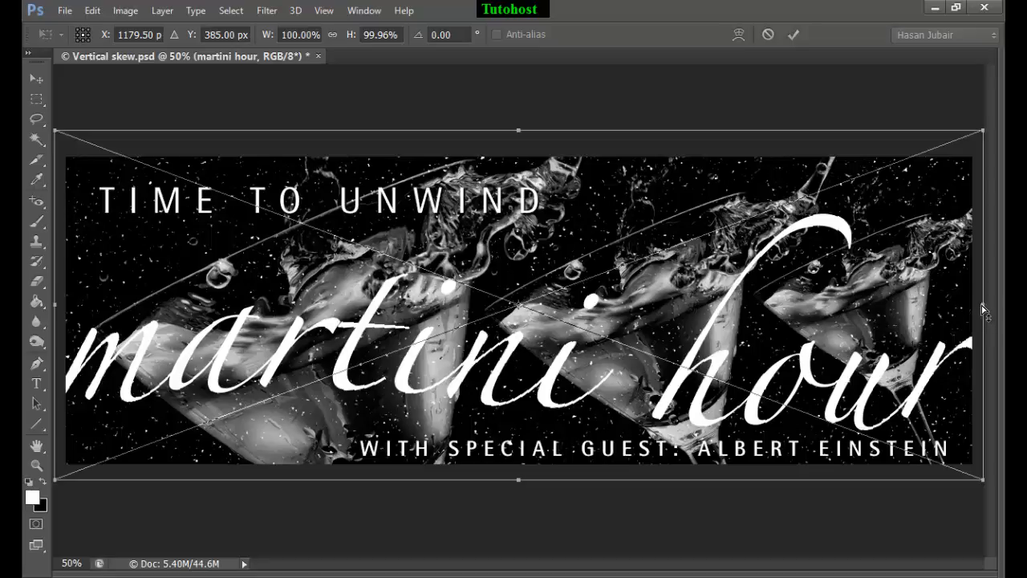
drag(985, 309, 975, 228)
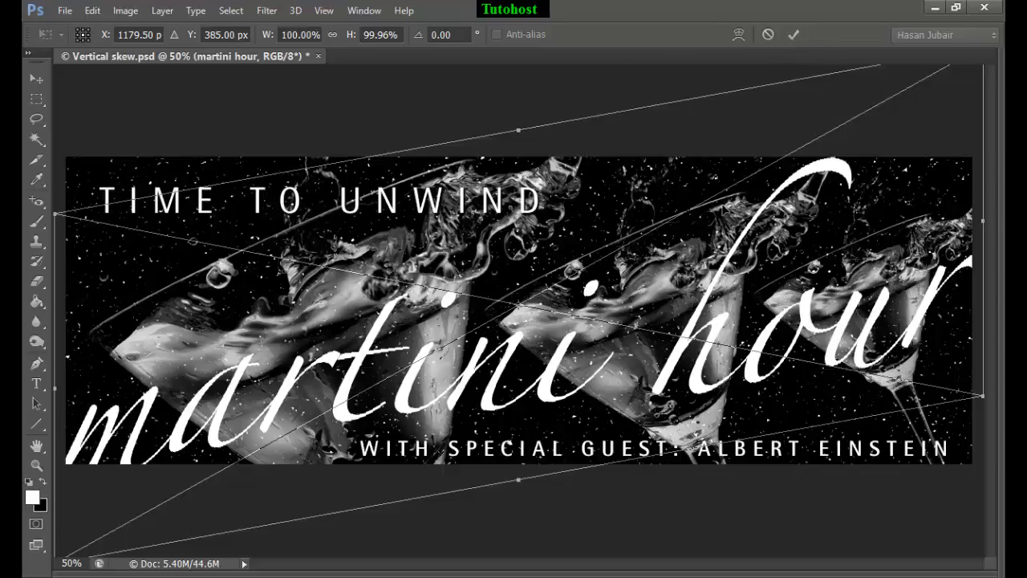
key(shift+Up)
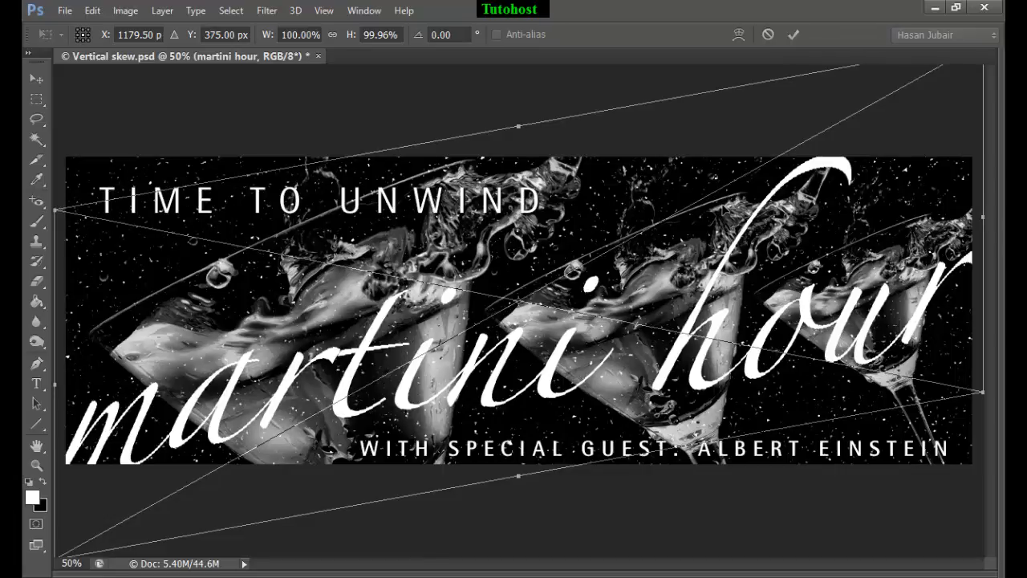
key(shift+Up)
key(shift+Up)
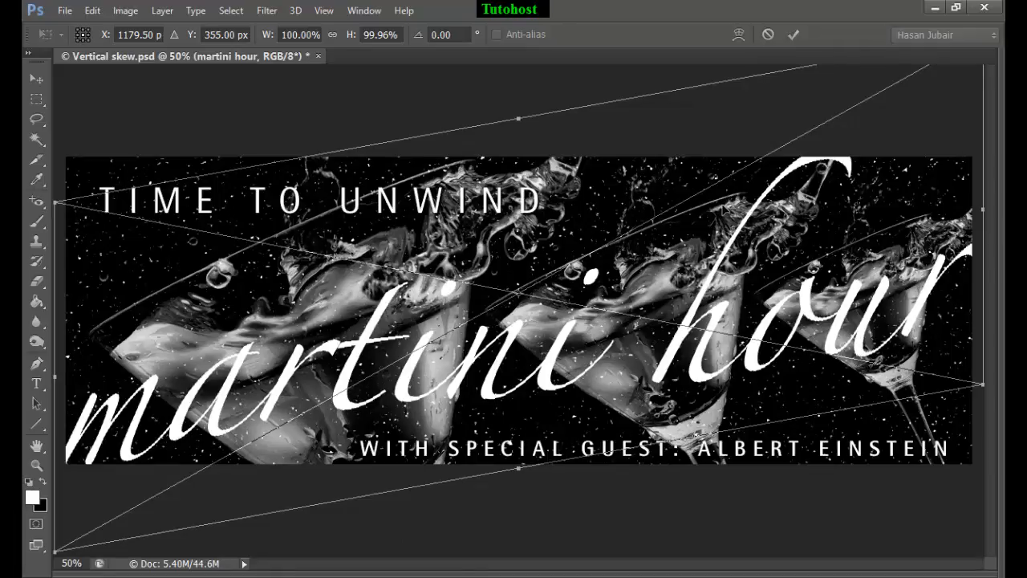
click(793, 34)
key(ctrl+0)
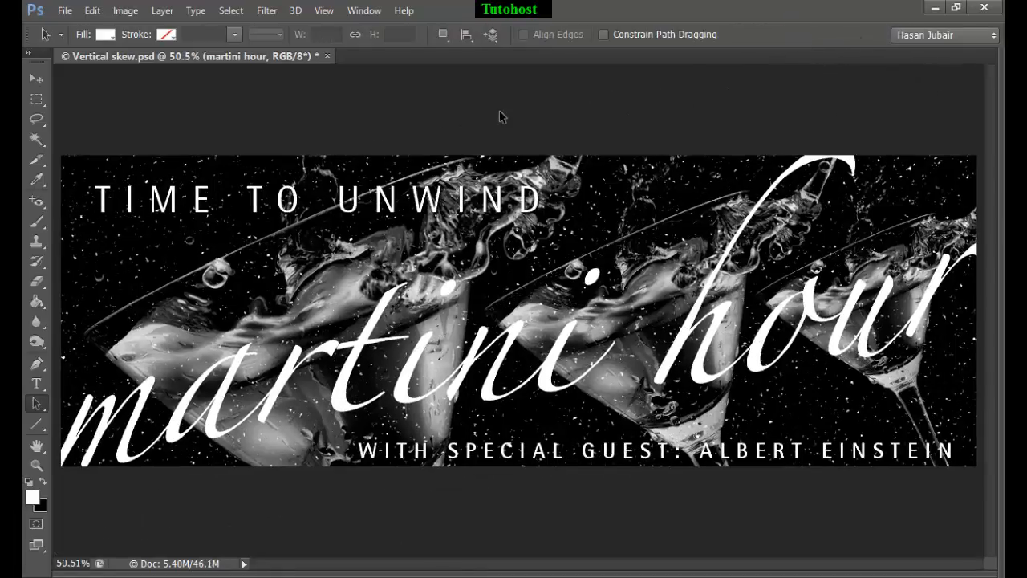
Step: Nudge the skewed martini hour layer up 40 px and right 20 px
key(Tab)
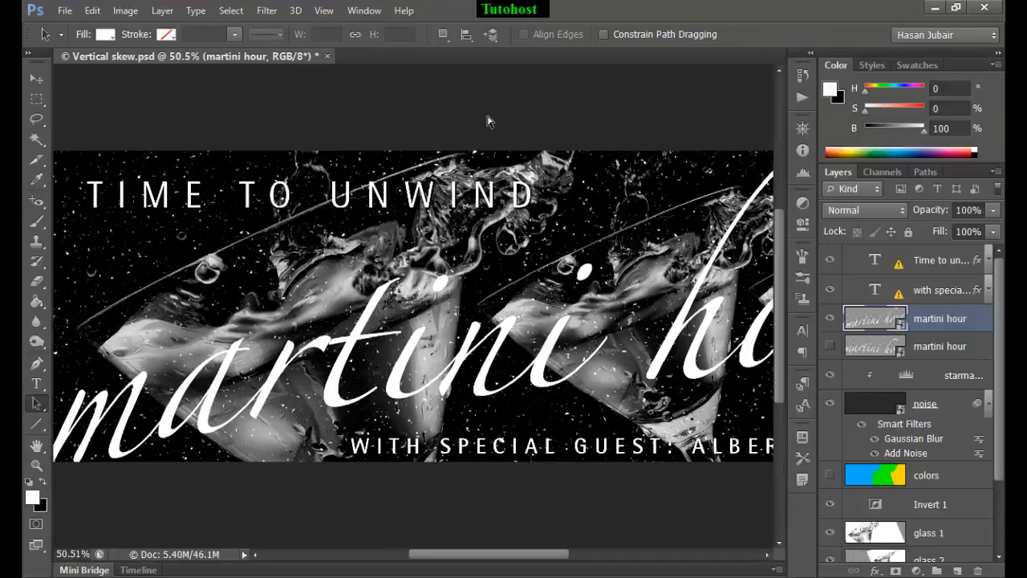
key(ctrl+0)
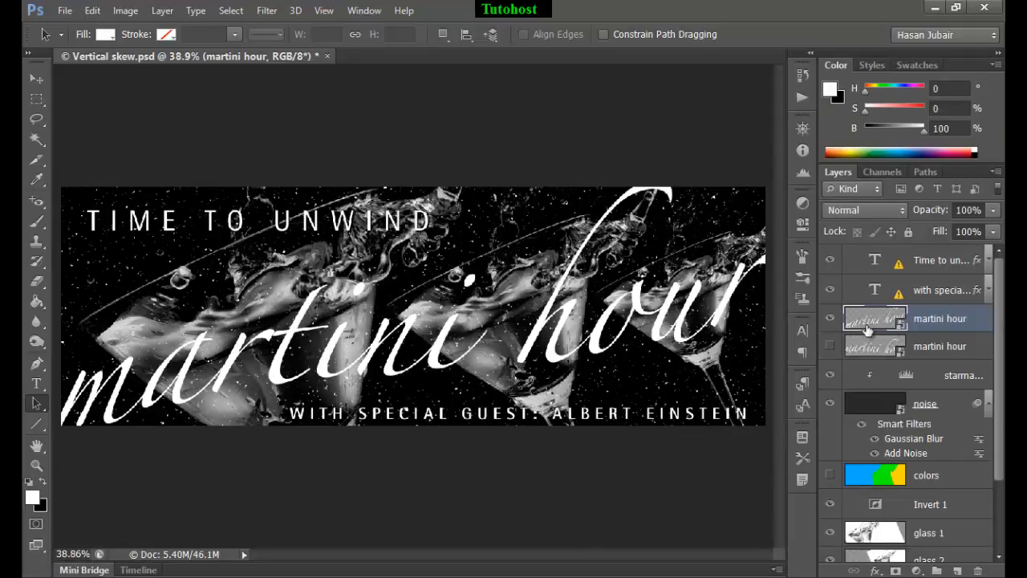
click(35, 78)
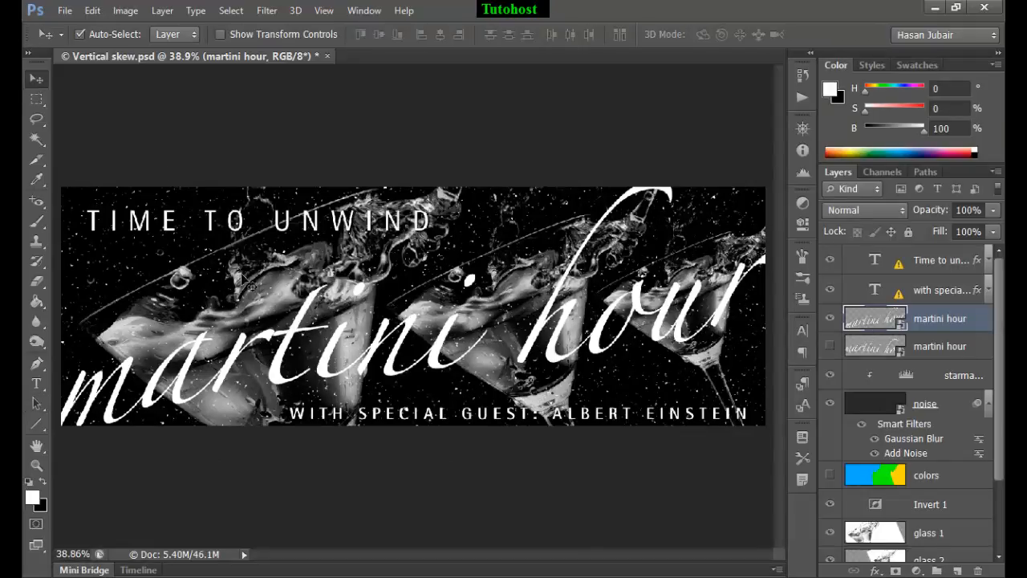
key(shift+Up)
key(shift+Up)
key(shift+Up)
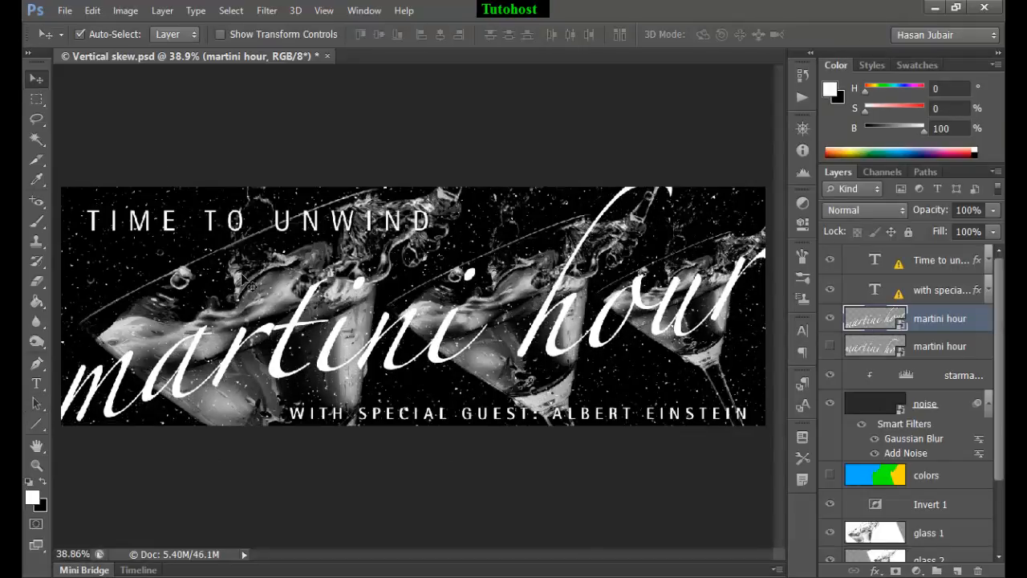
key(shift+Up)
key(shift+Right)
key(shift+Right)
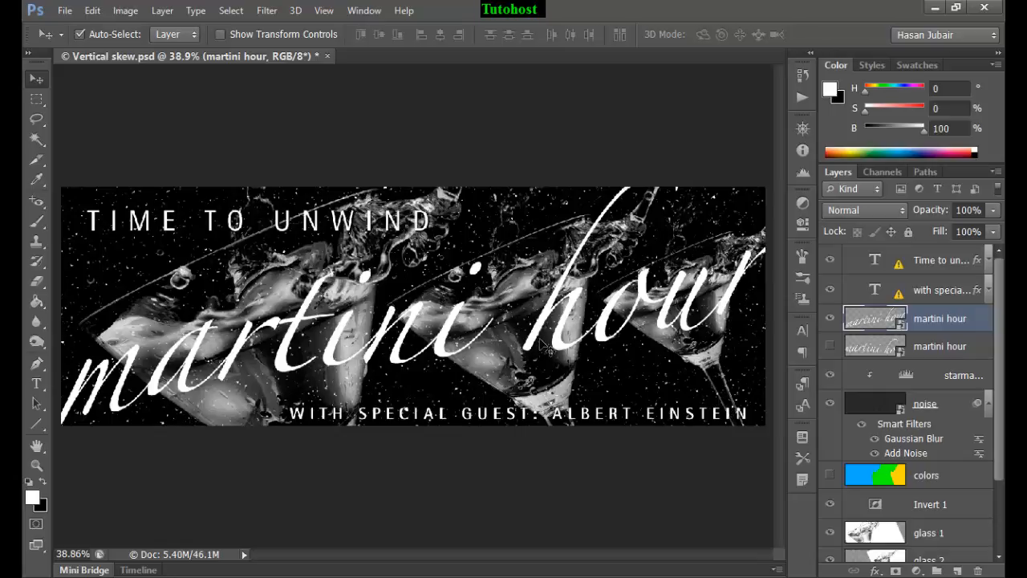
Step: Open the contents of the skewed martini hour smart object for editing
double_click(871, 321)
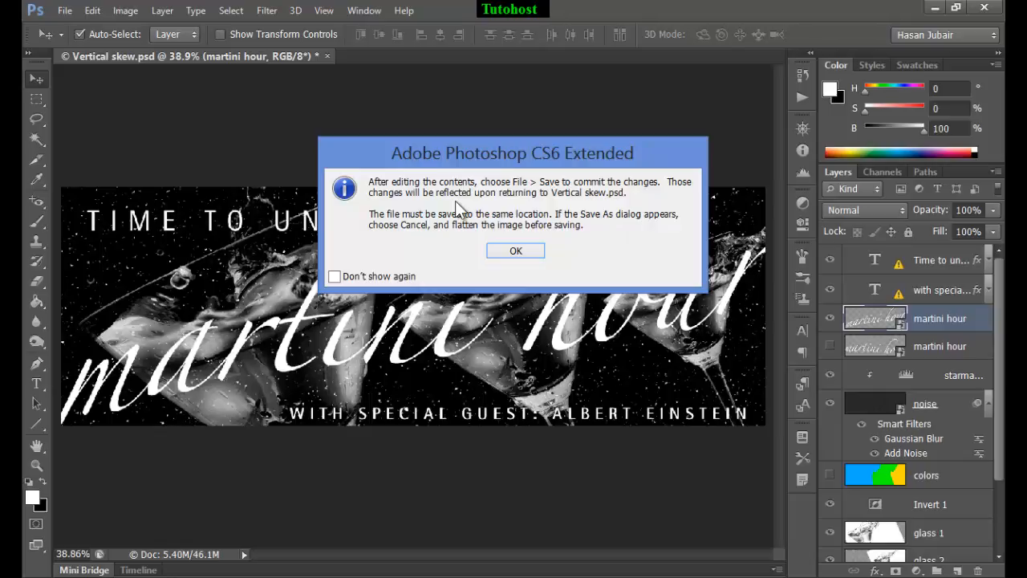
click(516, 251)
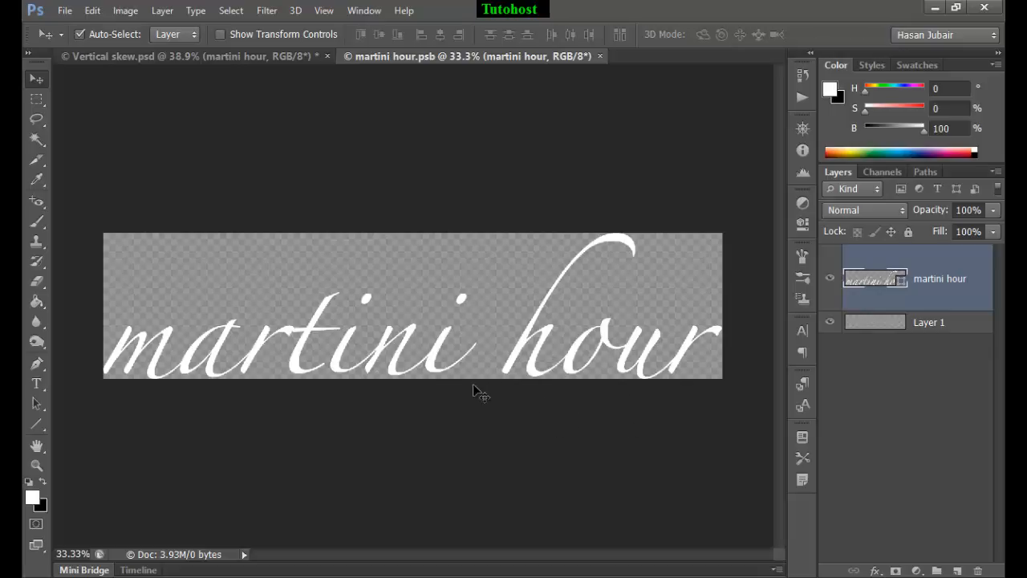
click(93, 16)
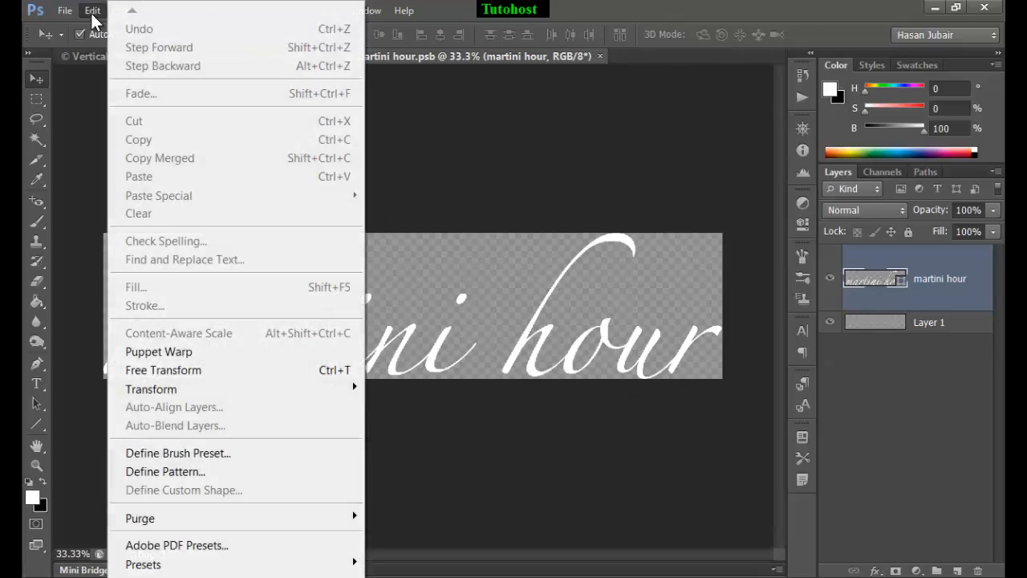
mouse_move(68, 24)
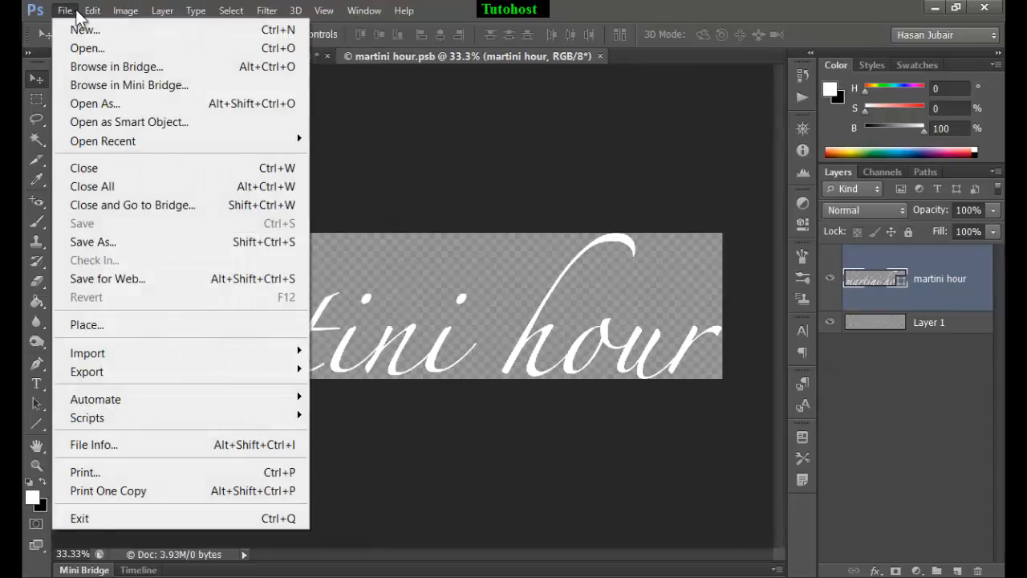
mouse_move(92, 13)
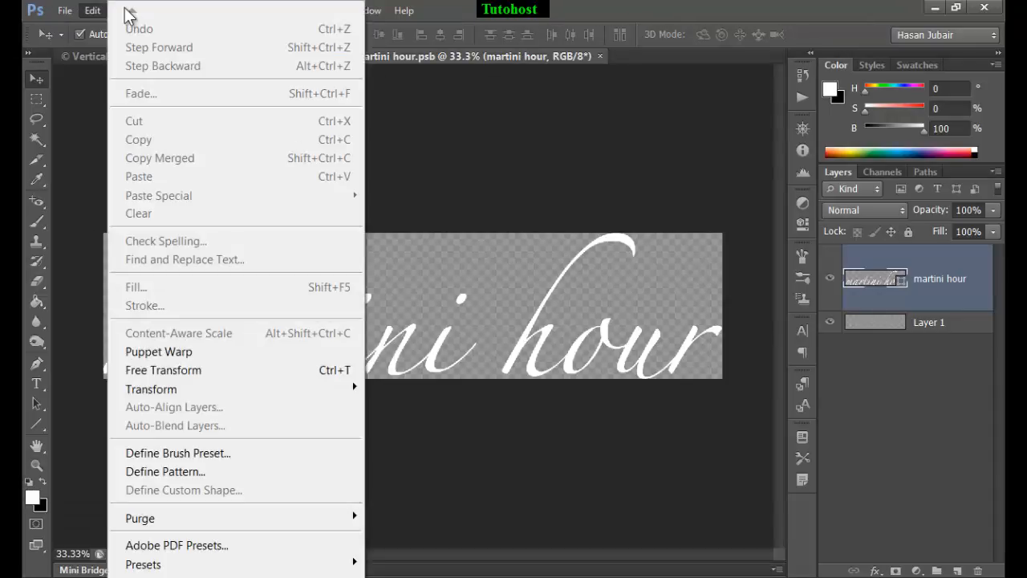
click(468, 176)
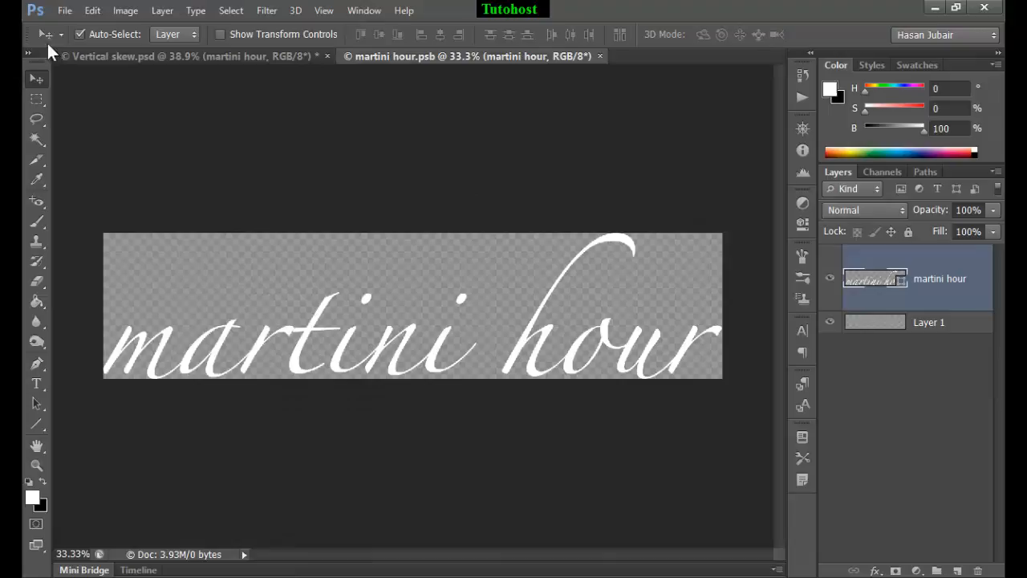
Step: Enlarge the smart object's canvas by a relative 100 pixels in width and 100 pixels in height
click(135, 11)
click(176, 168)
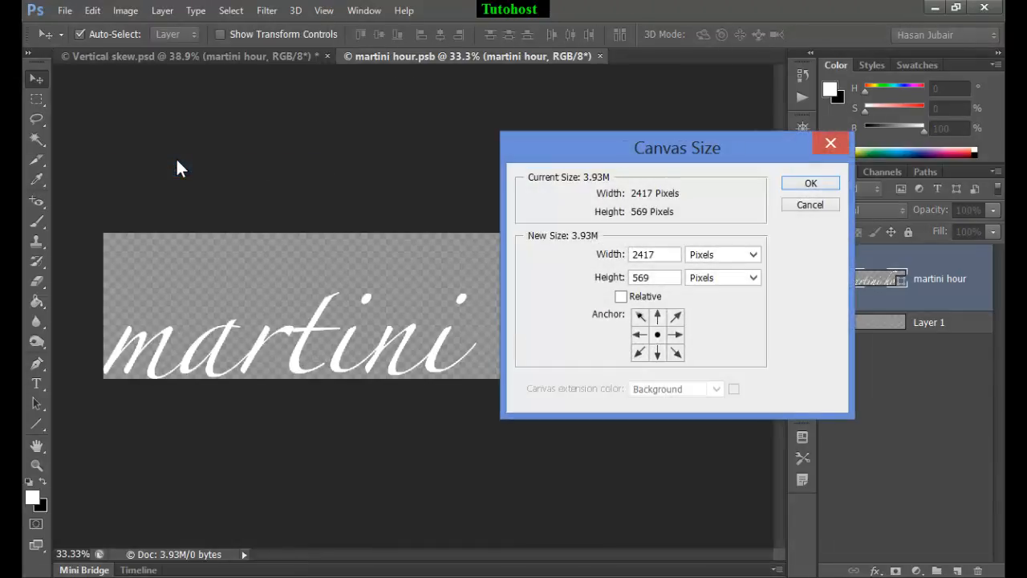
drag(655, 150, 551, 138)
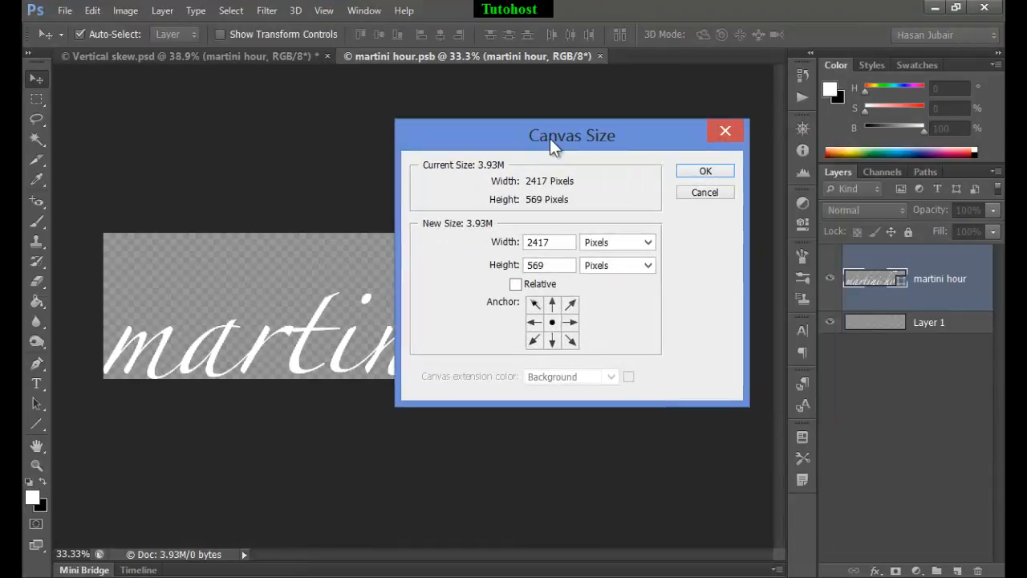
click(542, 283)
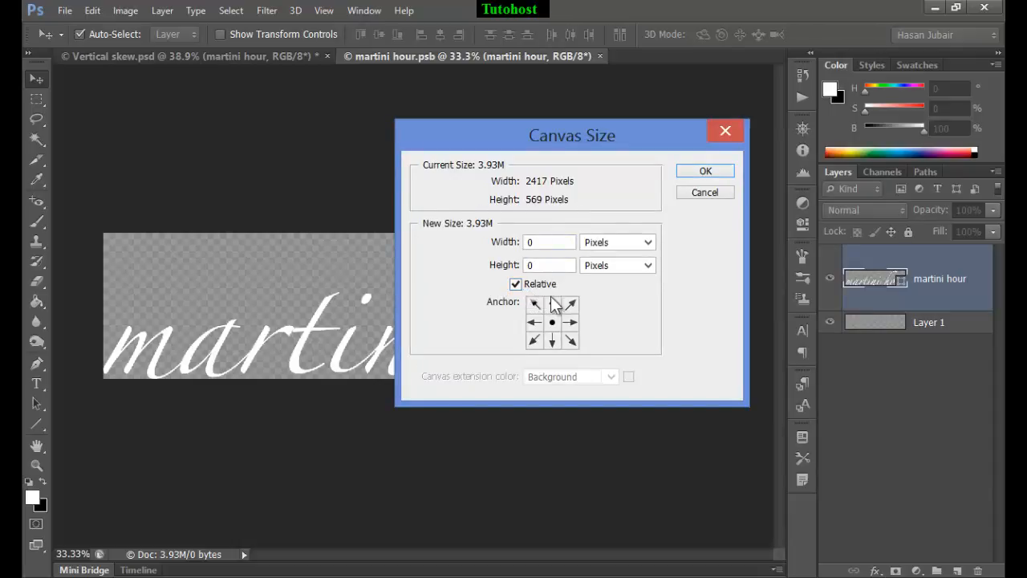
double_click(536, 243)
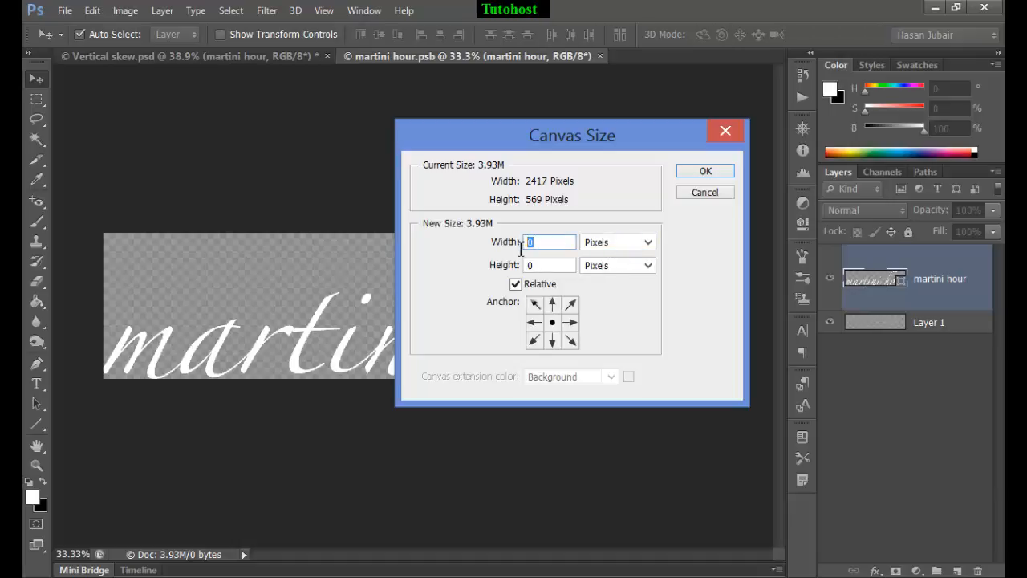
text(100)
key(Tab)
key(Tab)
text(1)
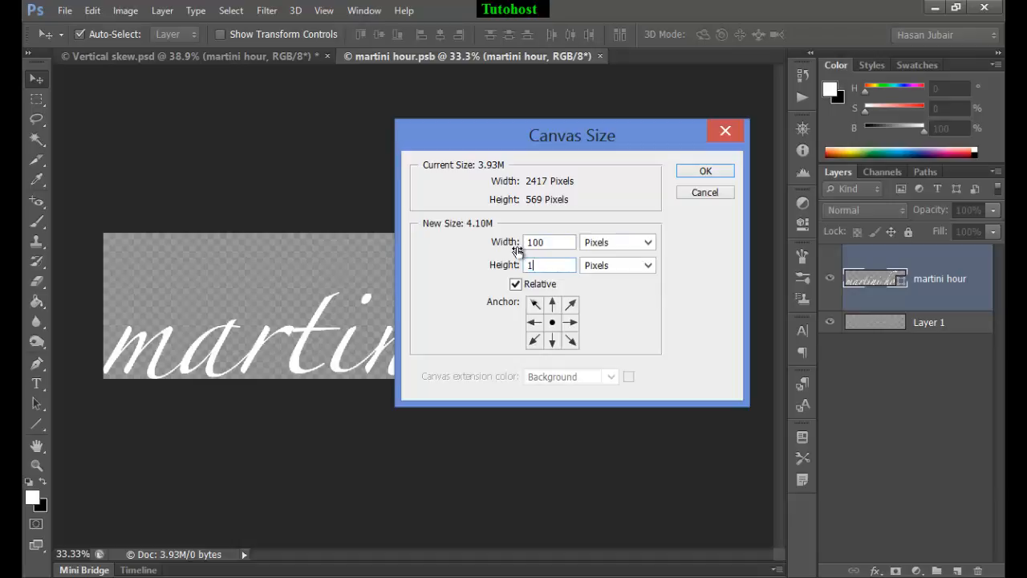
text(00)
click(649, 242)
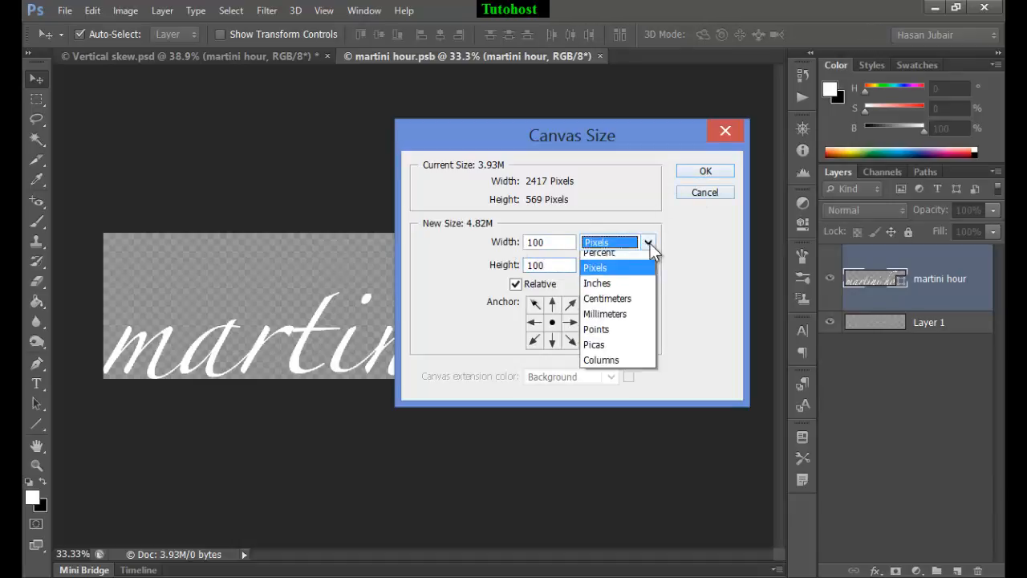
click(725, 239)
click(716, 173)
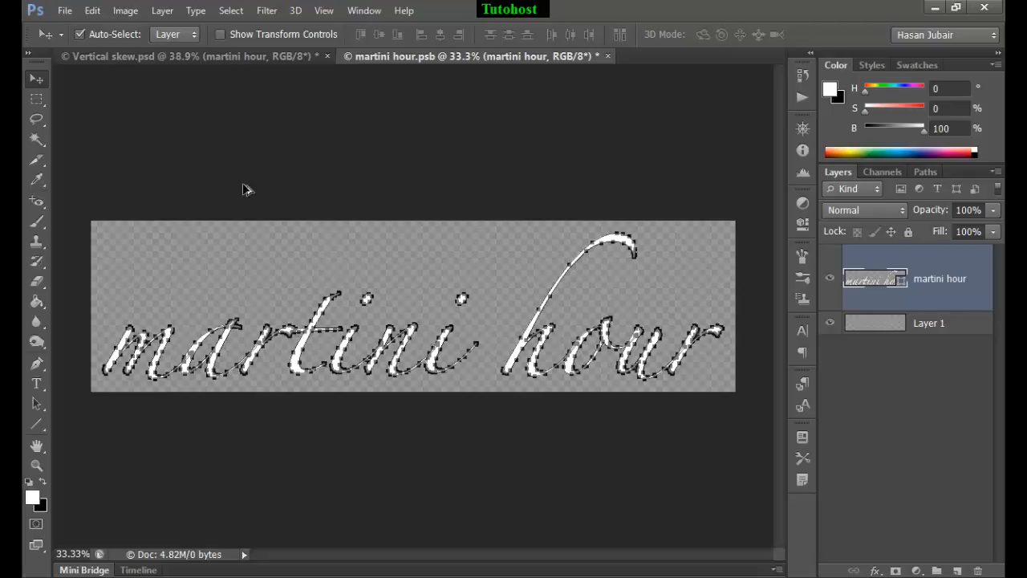
Step: Extend the smart object's canvas downward by a relative 100 pixels in height, anchored at the top center
key(ctrl+alt+c)
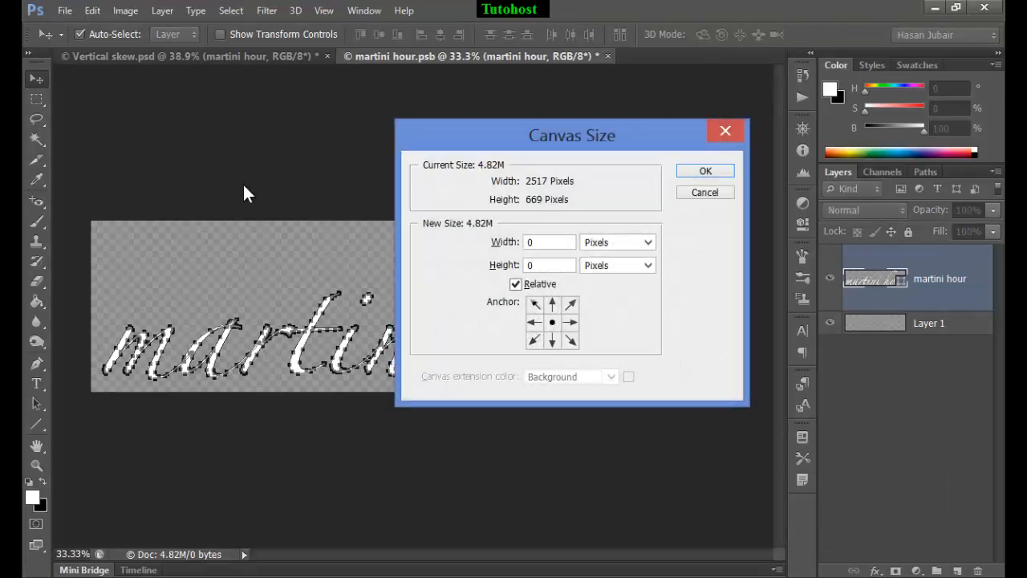
click(554, 304)
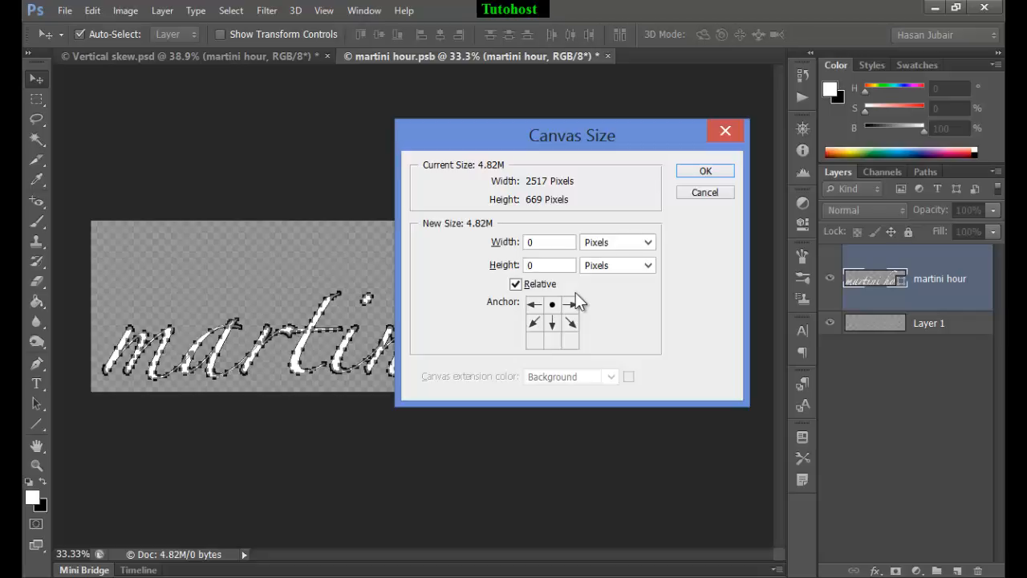
double_click(539, 270)
text(100)
click(707, 172)
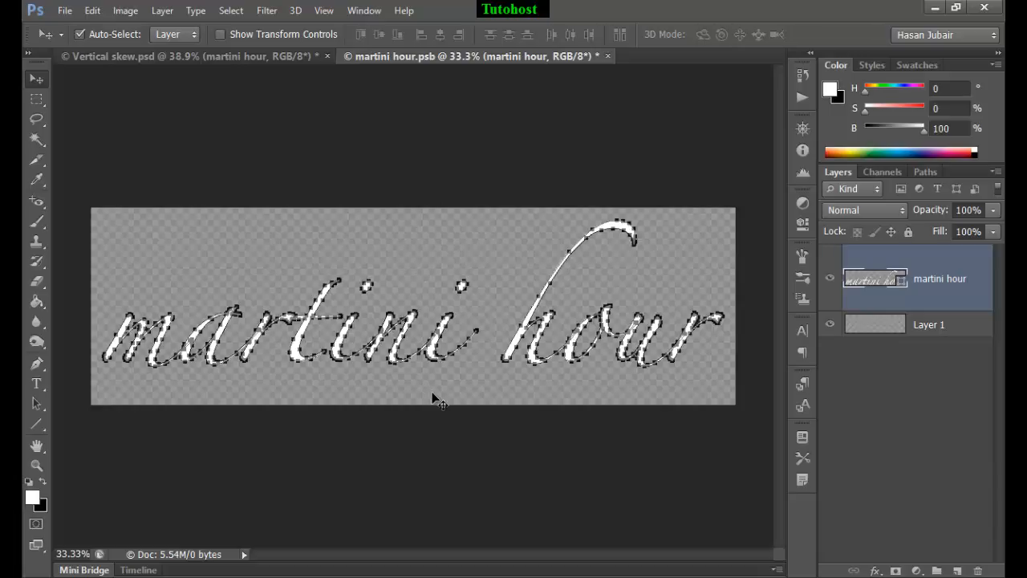
Step: Set the canvas height to an absolute 842 pixels with the top-center anchor, so the extra space goes below the lettering
key(ctrl+alt+c)
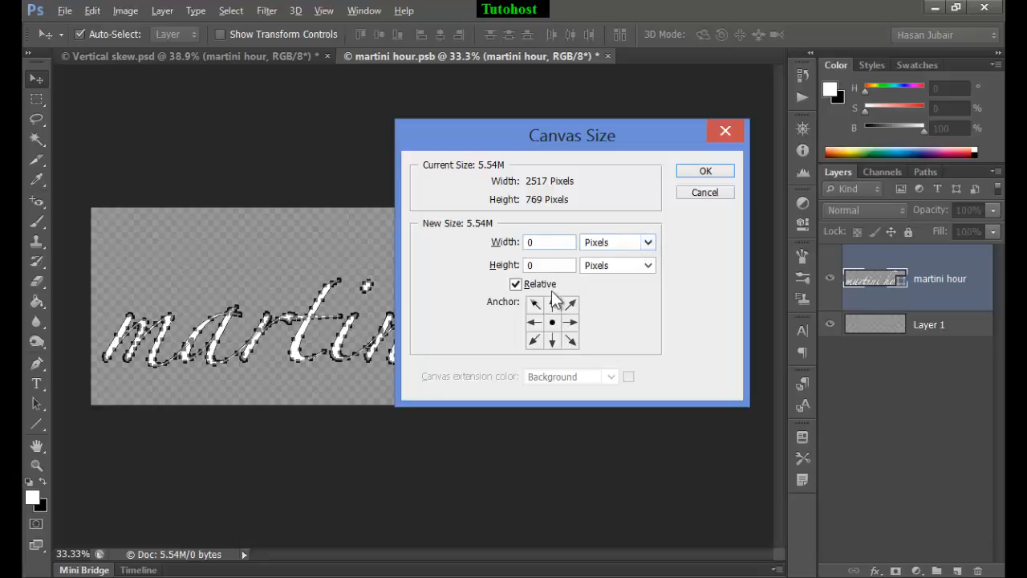
click(516, 285)
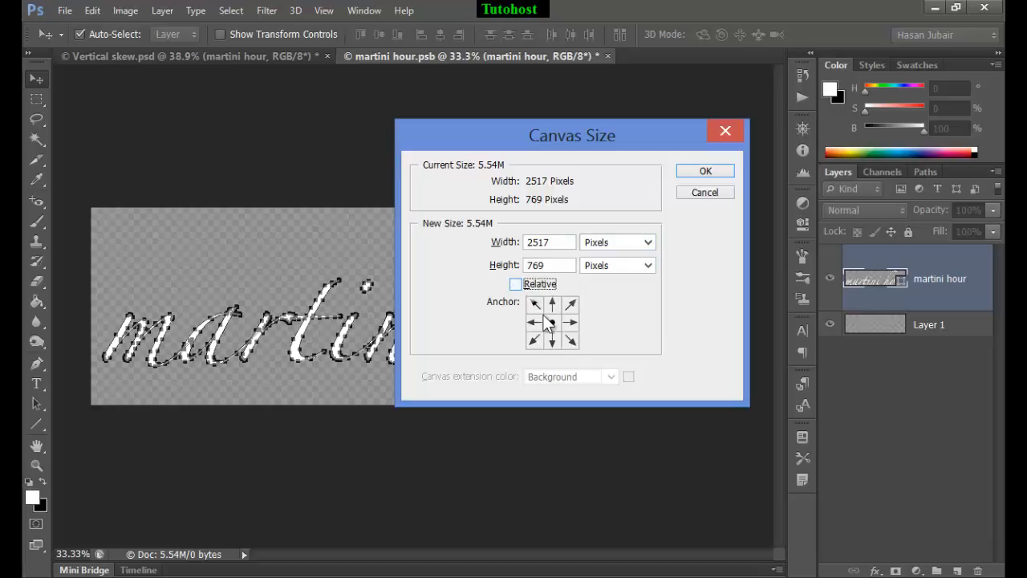
click(553, 305)
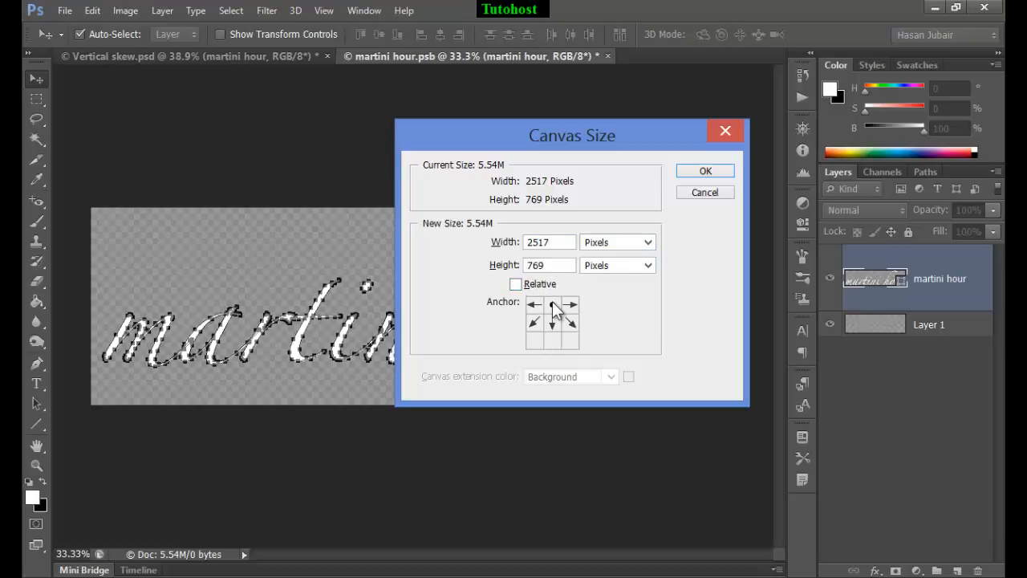
drag(556, 265, 506, 273)
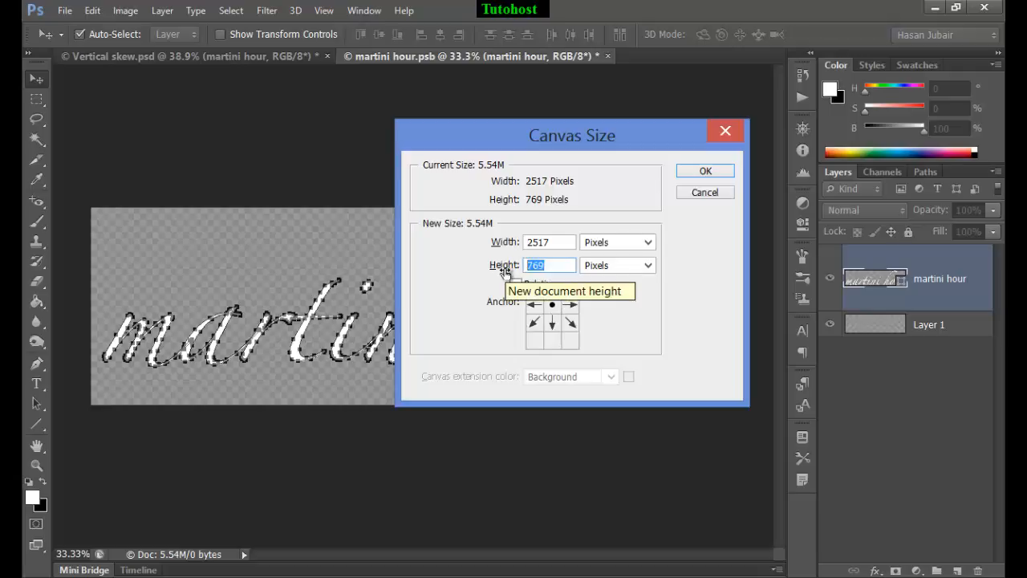
text(842)
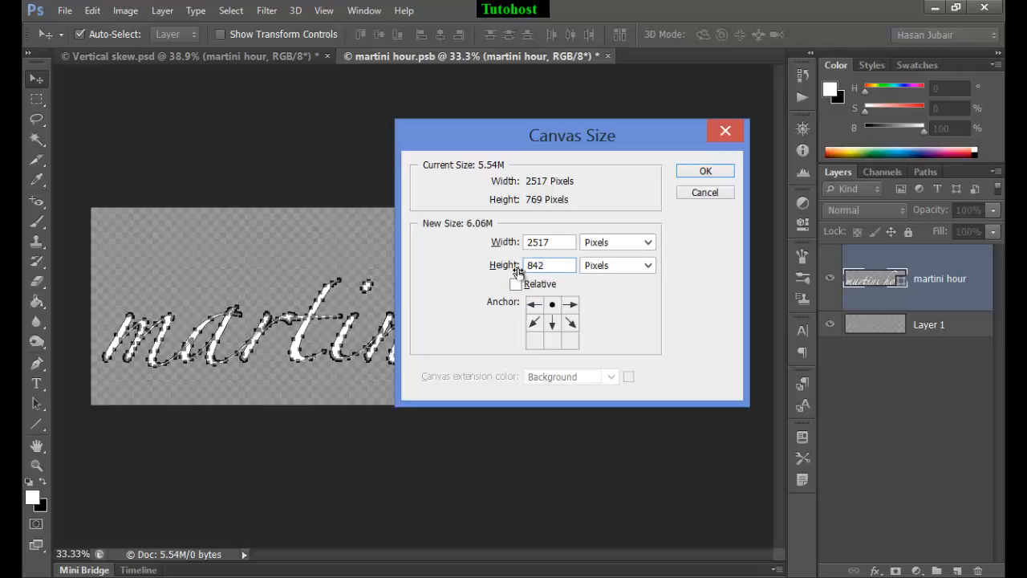
click(706, 172)
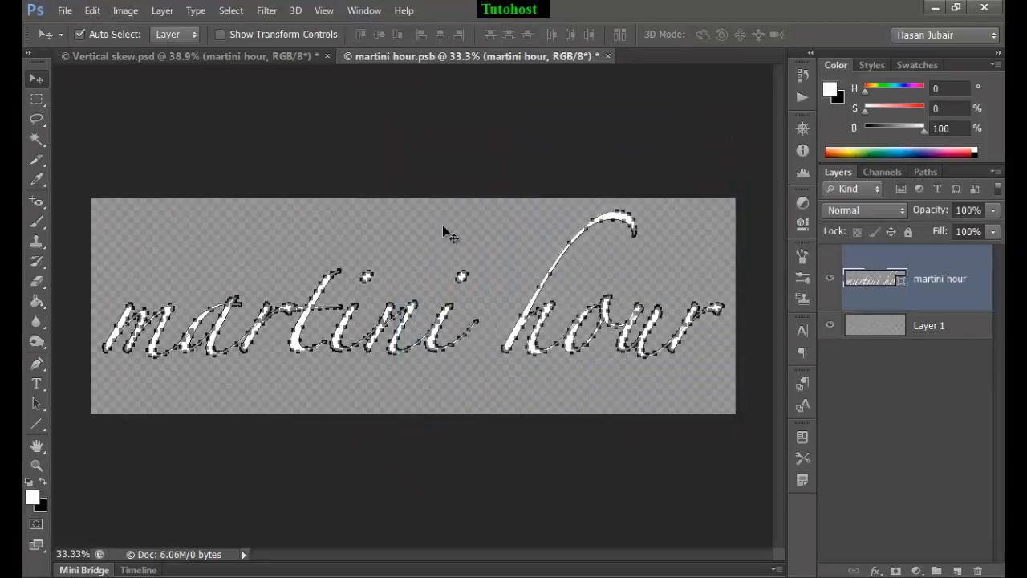
Step: Draw a horizontal white line about 2253 px wide and 5 px thick with the Line tool beneath the martini hour lettering
scroll(439, 271, up, 1)
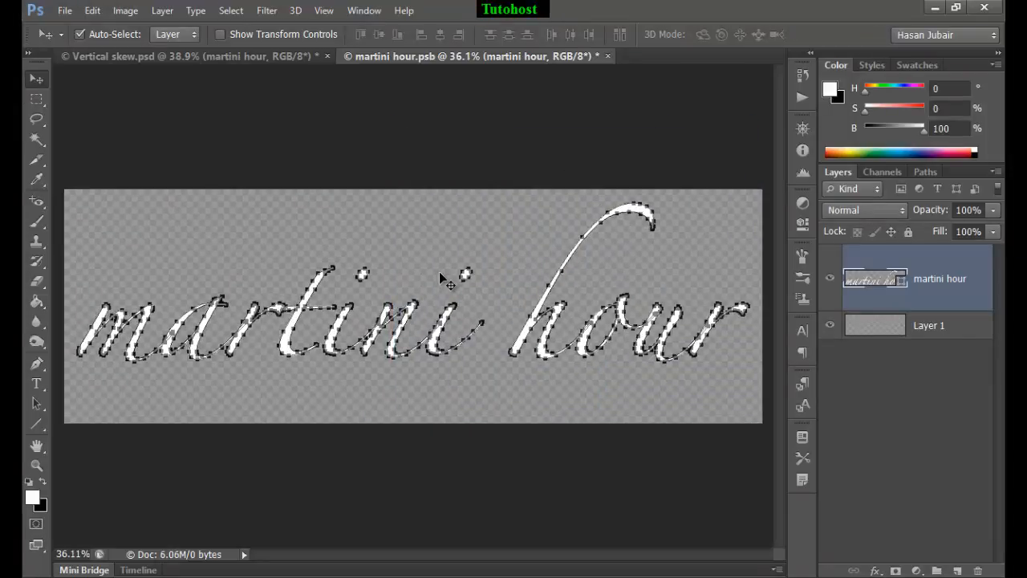
scroll(439, 271, up, 8)
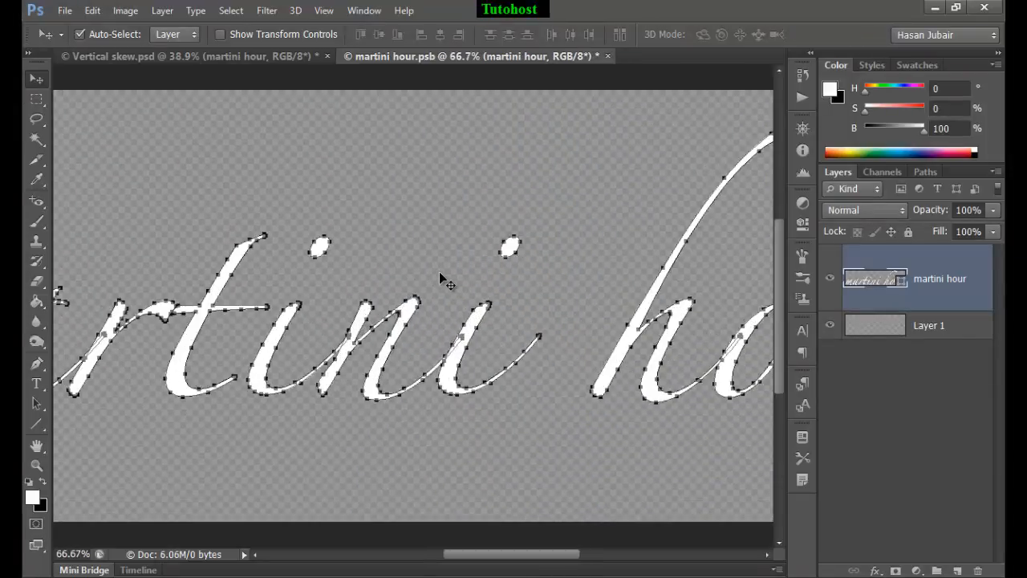
drag(671, 455, 380, 413)
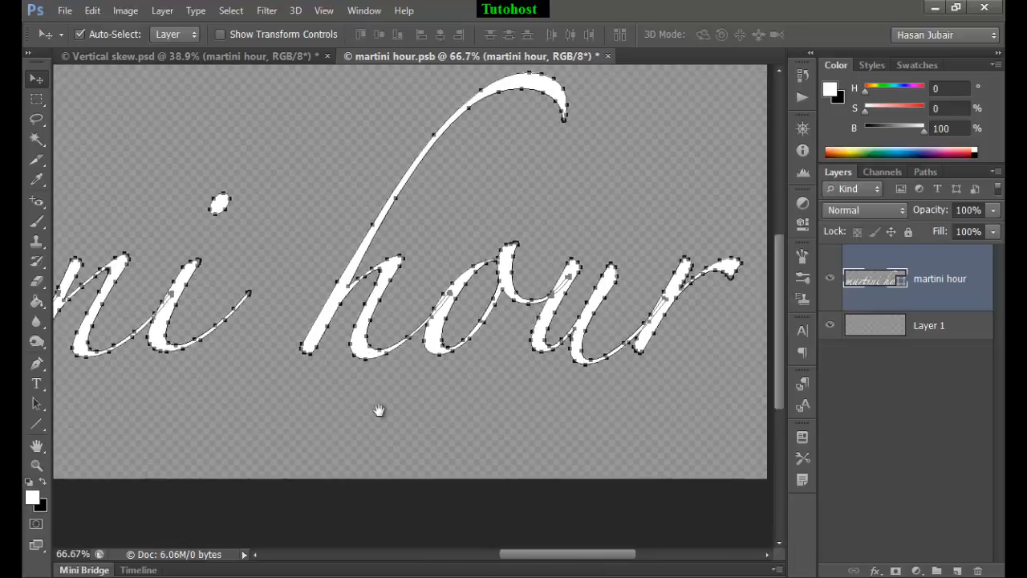
click(903, 422)
click(34, 421)
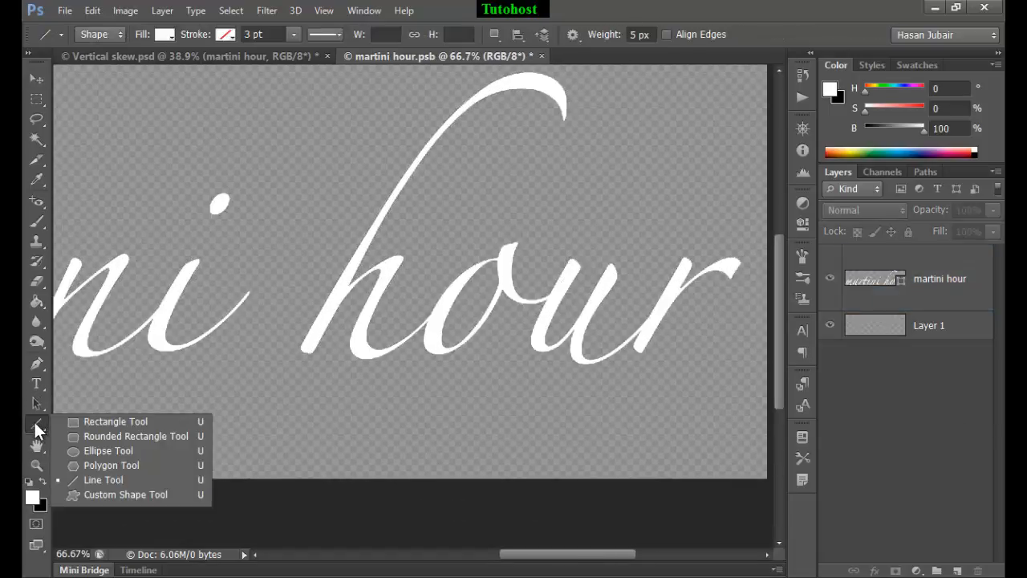
click(99, 479)
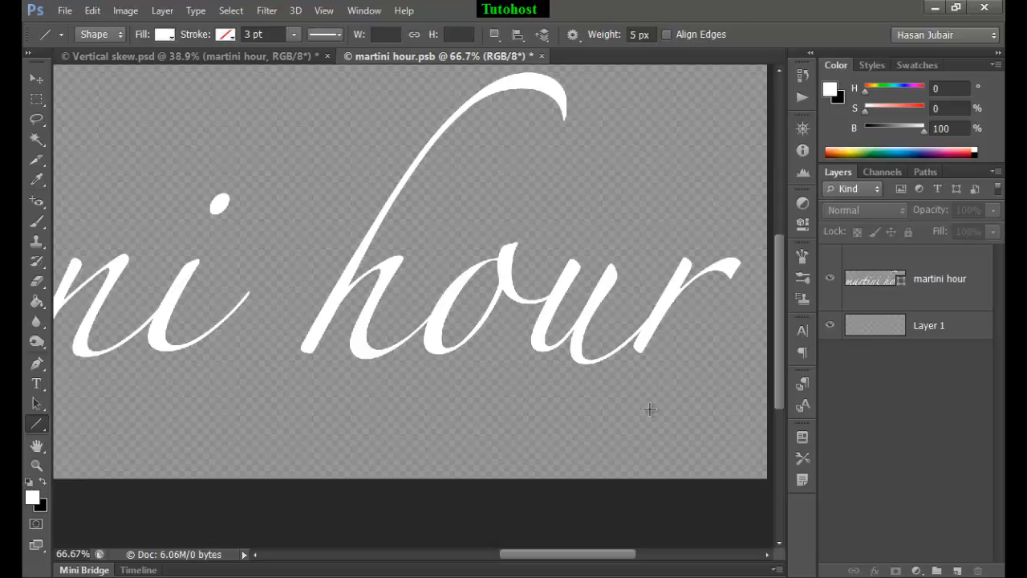
drag(647, 388, 712, 388)
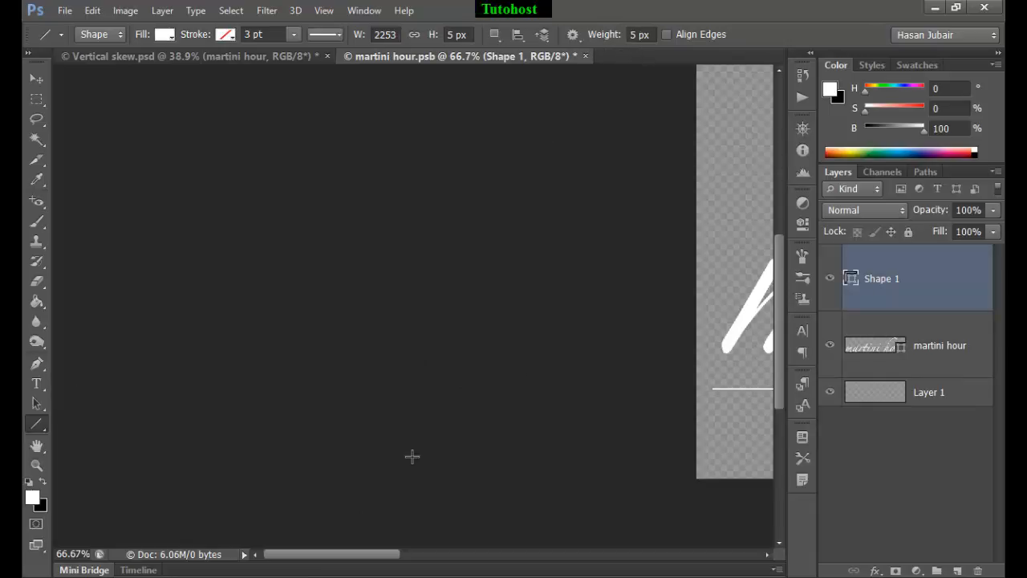
Step: Shift the line path slightly left so its right end follows the slant of the final letter r
drag(371, 553, 626, 549)
key(ctrl+plus)
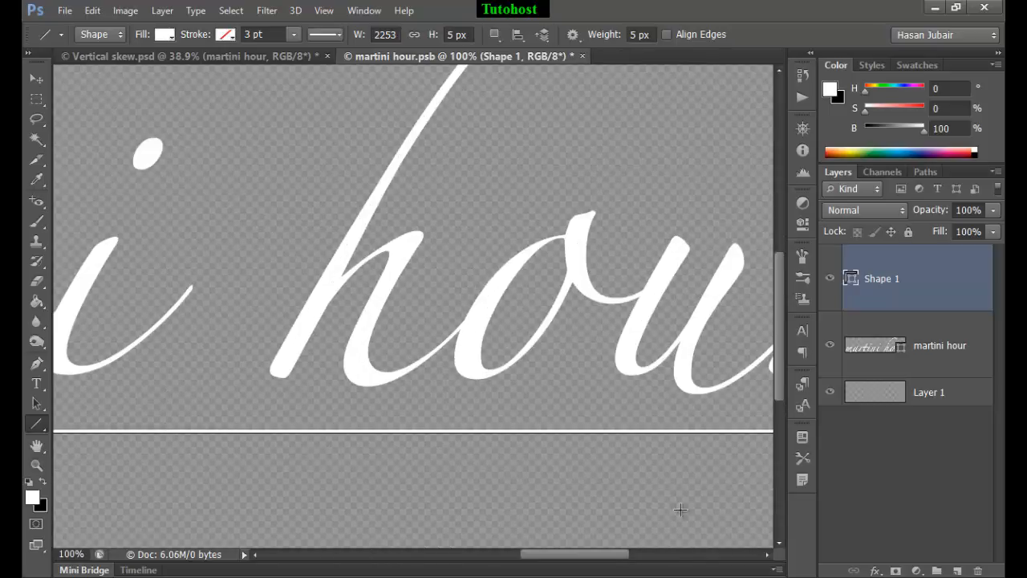
drag(677, 496, 354, 474)
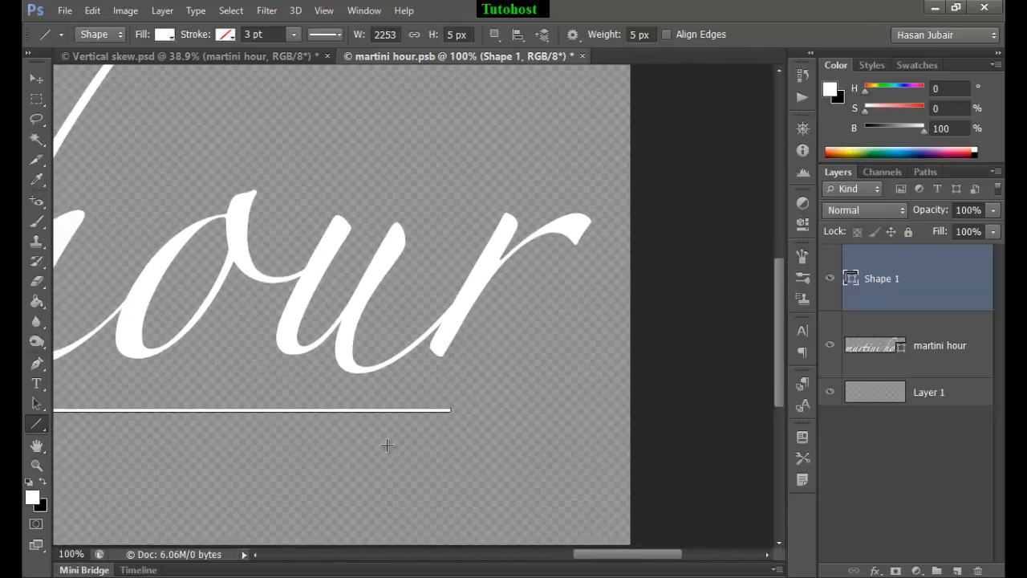
click(37, 406)
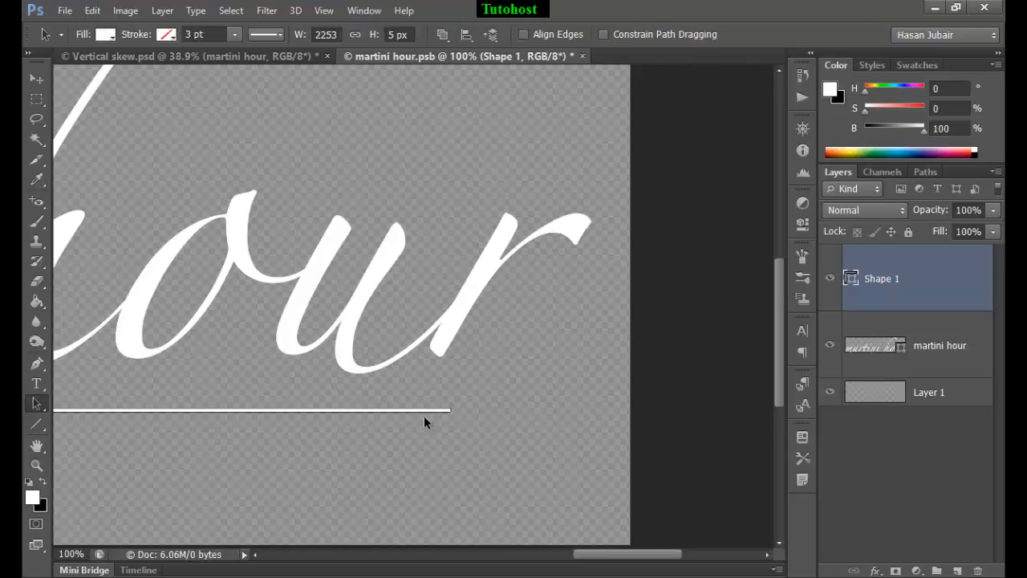
drag(390, 407, 355, 406)
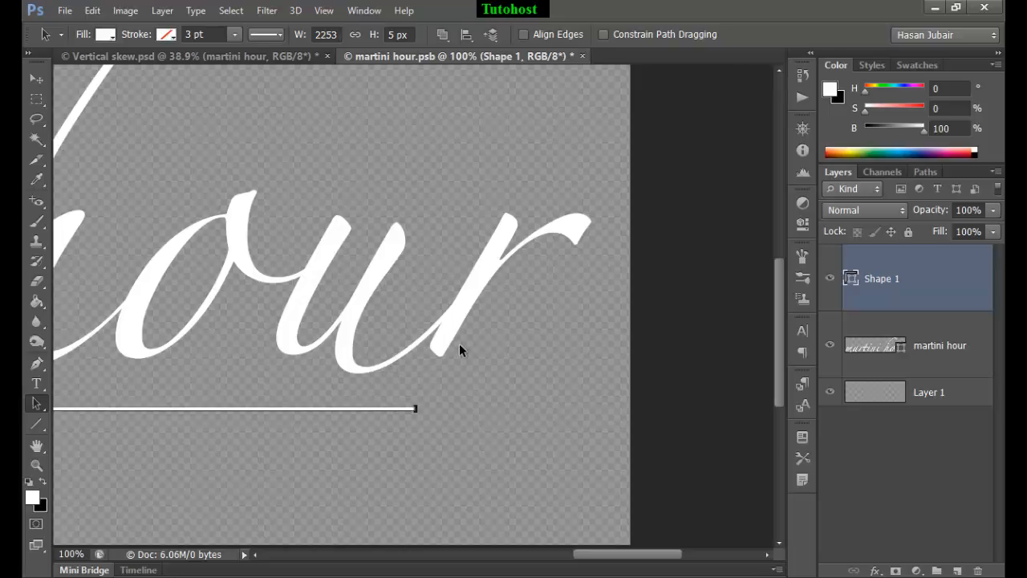
Step: Make a triangular lasso selection below the letter r with one edge continuing the stem's slant as an alignment guide
click(37, 98)
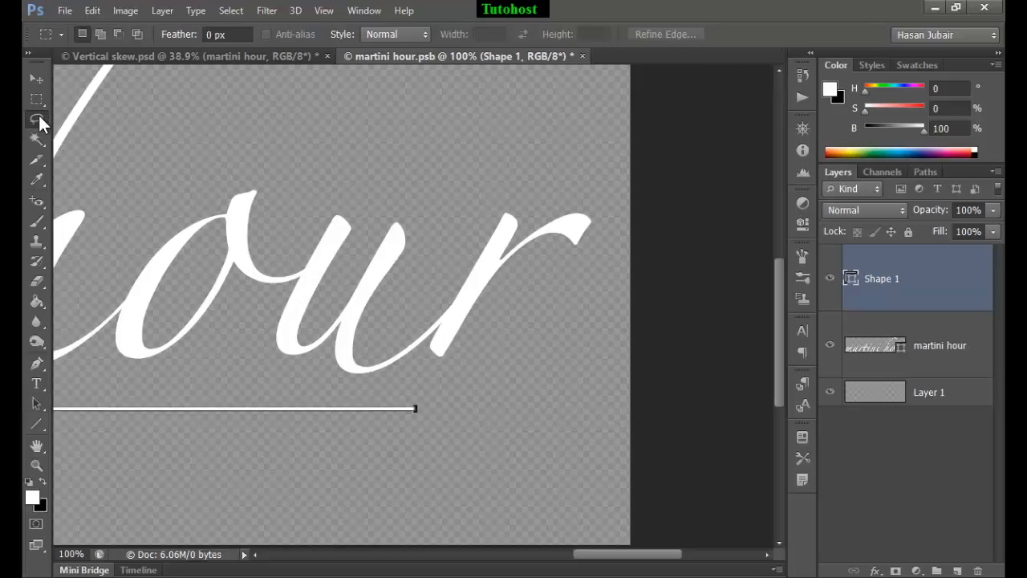
click(37, 119)
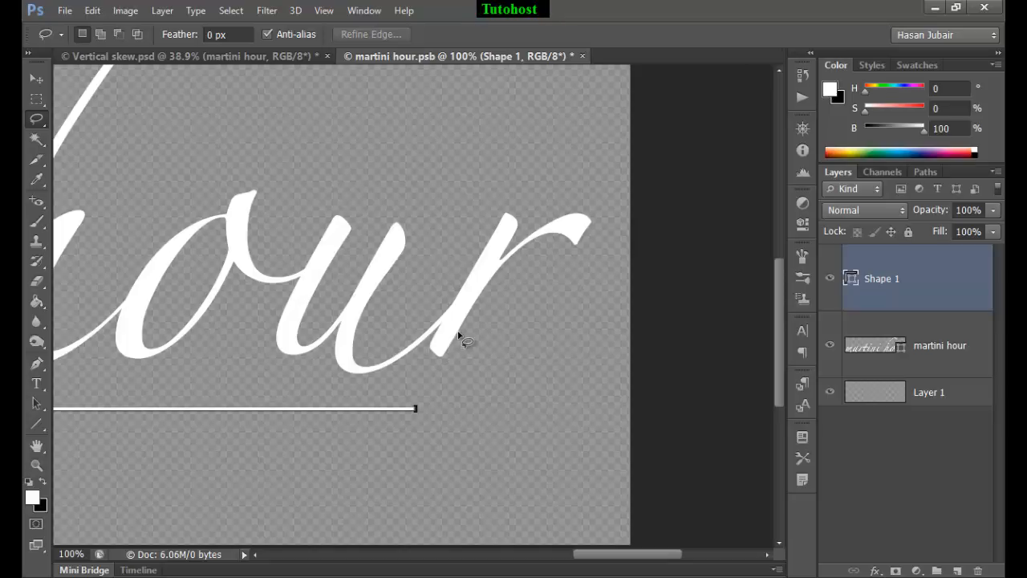
drag(458, 332, 438, 374)
click(438, 374)
mouse_move(464, 323)
mouse_down()
mouse_move(449, 349)
mouse_move(444, 411)
mouse_move(376, 477)
mouse_move(540, 477)
mouse_move(451, 341)
mouse_up()
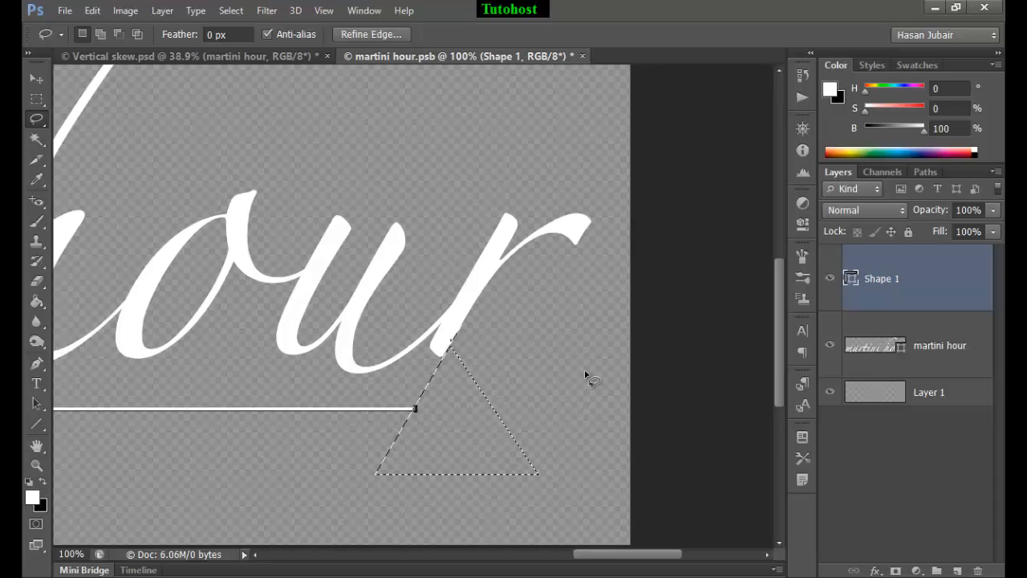
Step: Align the line's right end with the slanted edge of the triangular selection, and clear the selection
click(36, 403)
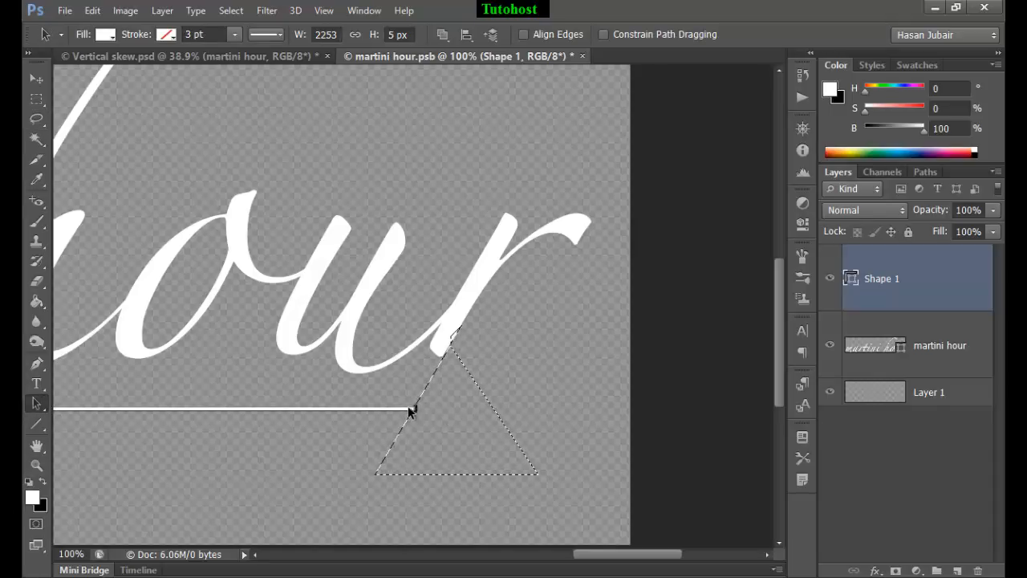
drag(409, 412, 410, 410)
key(ctrl+d)
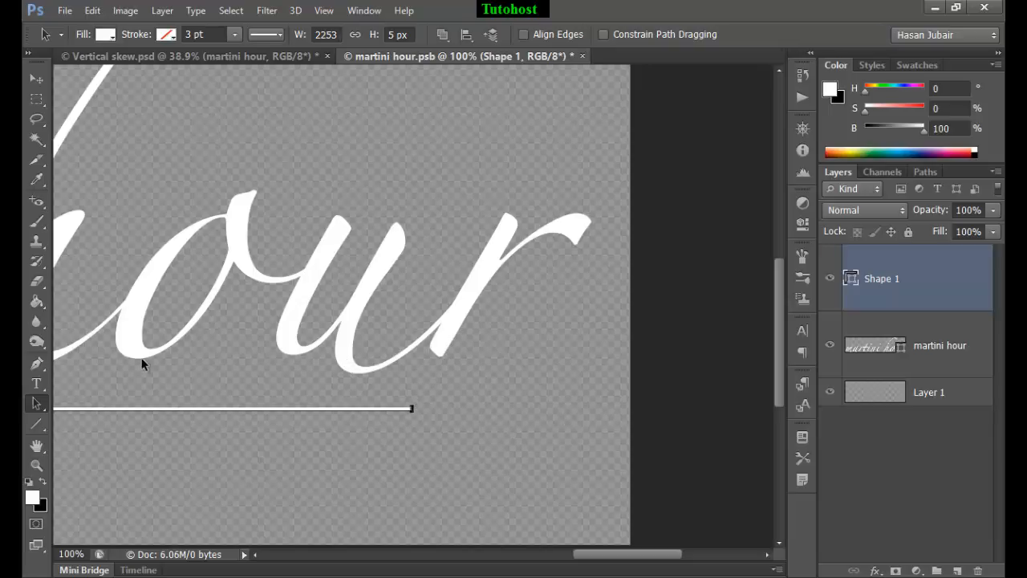
Step: Nudge the line path down 30 px to leave more space below the lettering
key(shift+Down)
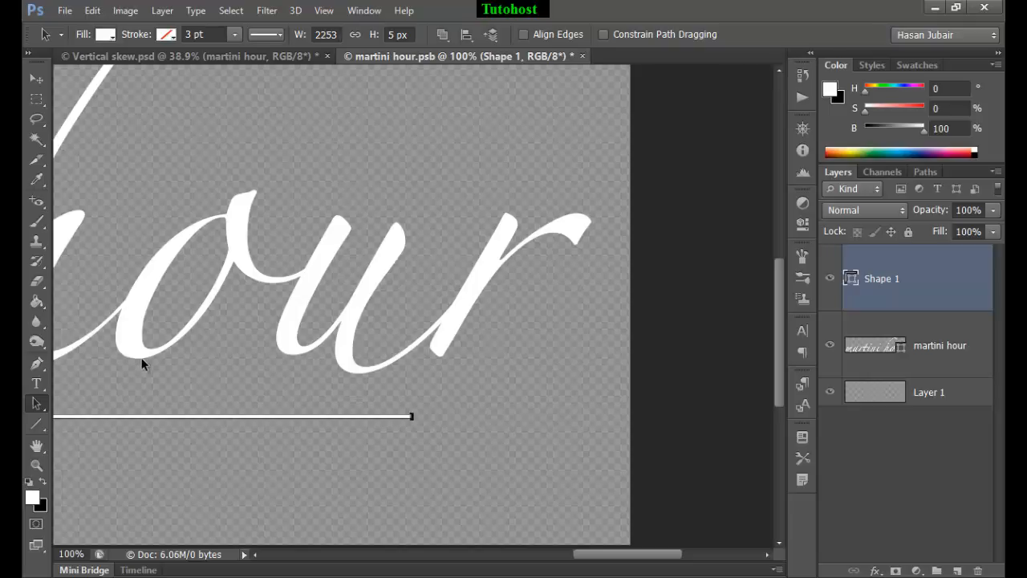
key(shift+Down)
key(shift+Down)
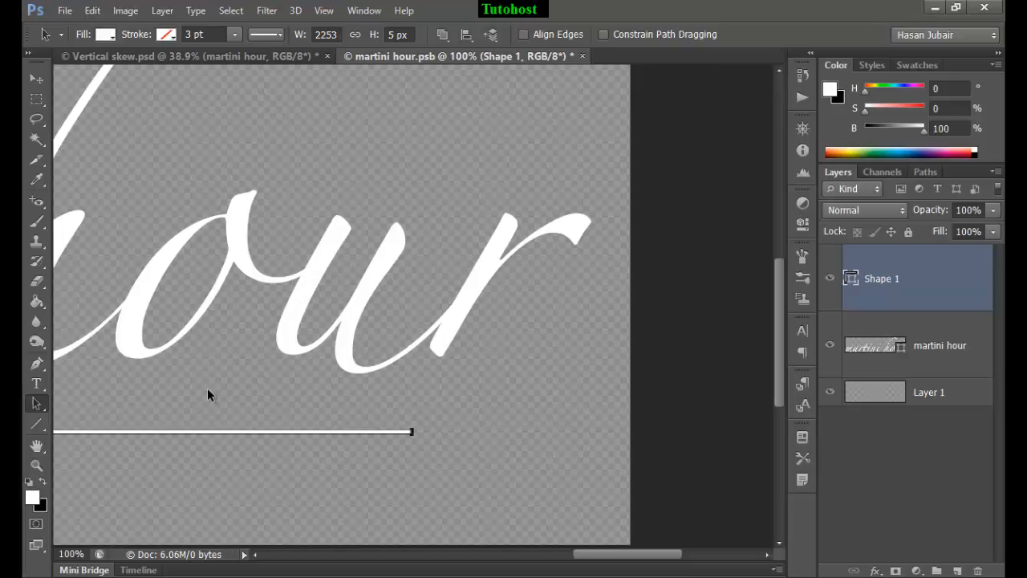
Step: Duplicate the line path with a free transform using relative positioning, offsetting the copy 35 px down
key(ctrl+t)
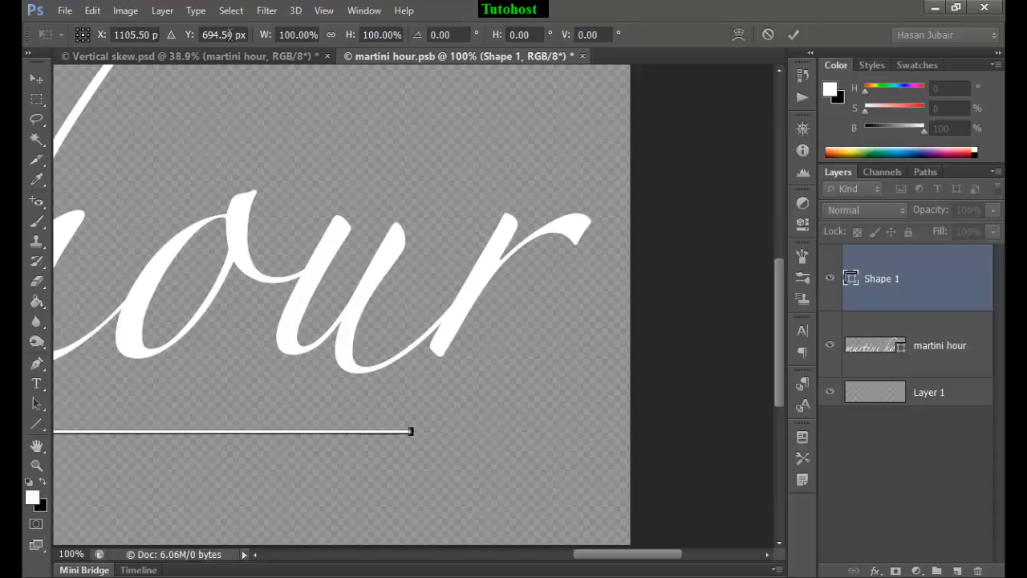
click(169, 39)
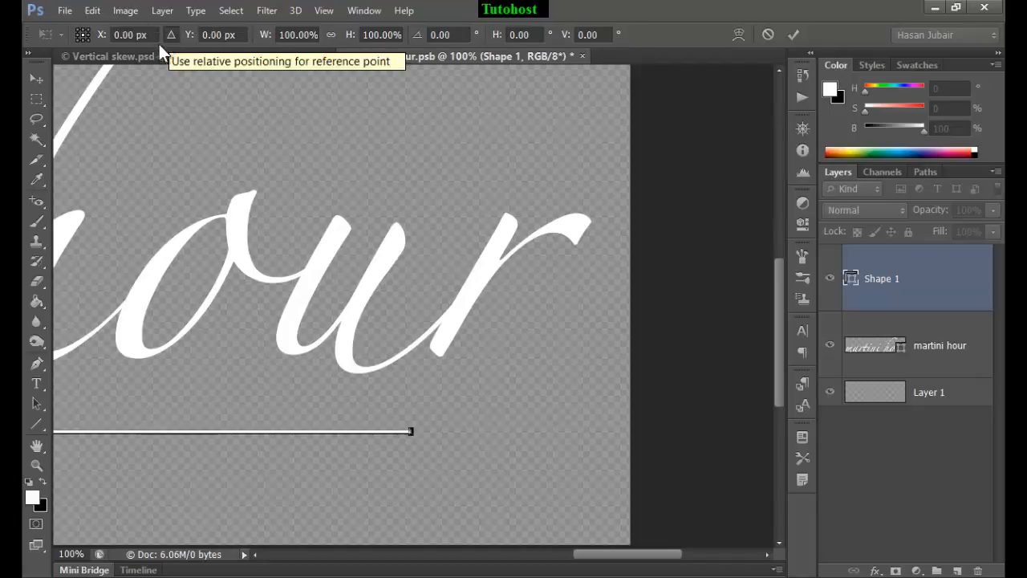
drag(241, 39, 179, 40)
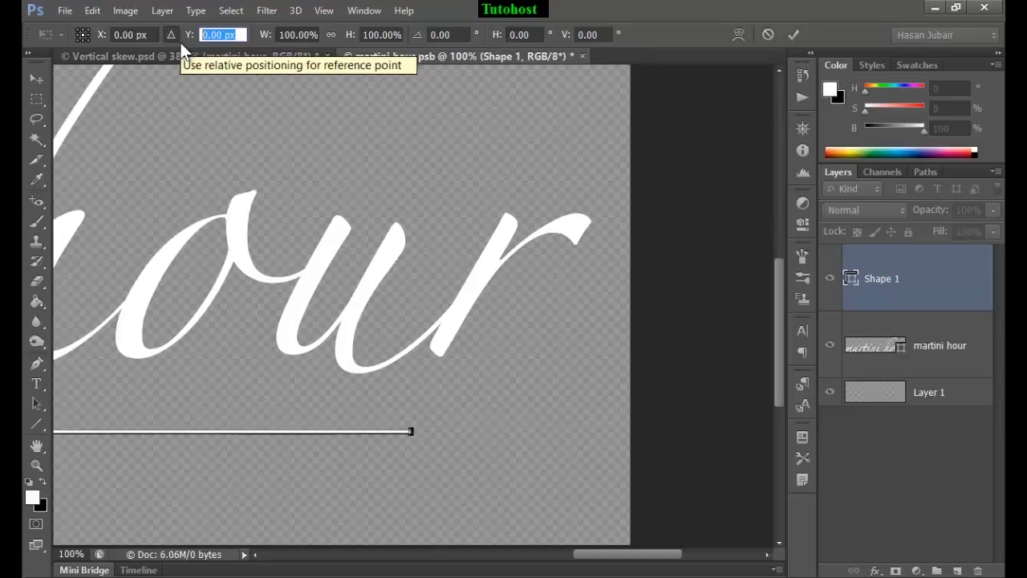
click(241, 39)
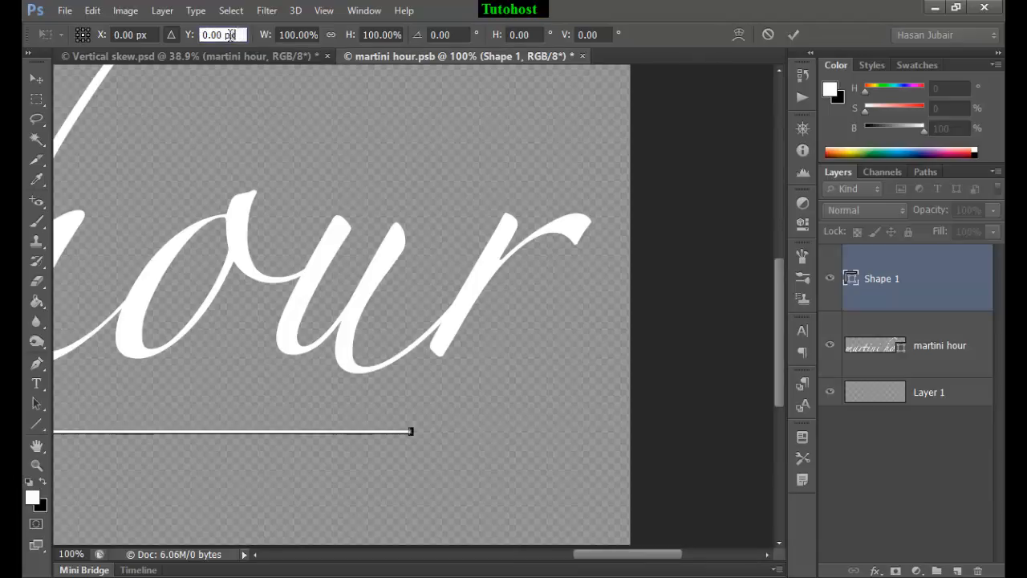
click(186, 42)
text(35)
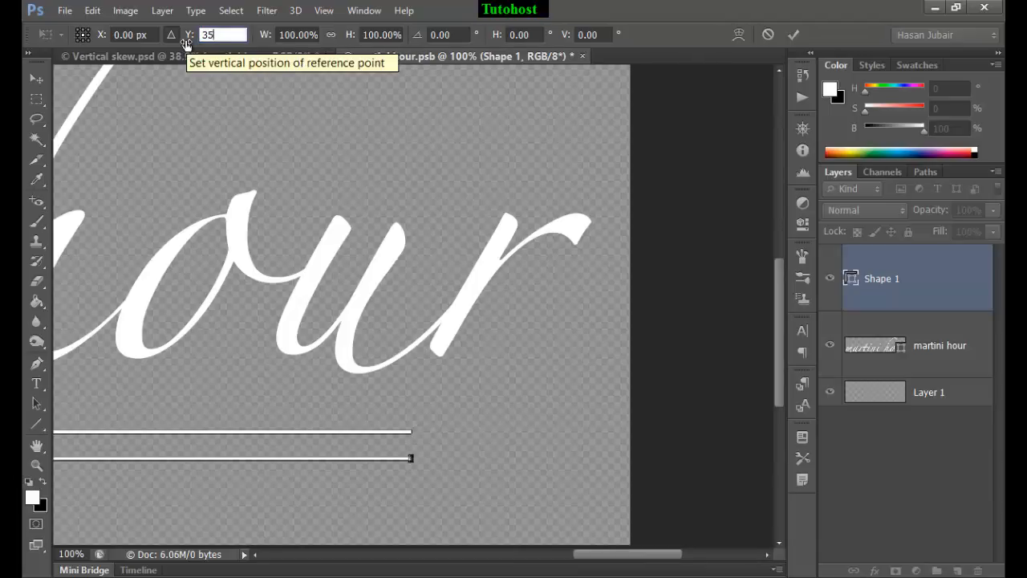
Step: Offset the duplicated line -20 px horizontally, apply the transform, and repeat it once to add a third staggered line
click(159, 35)
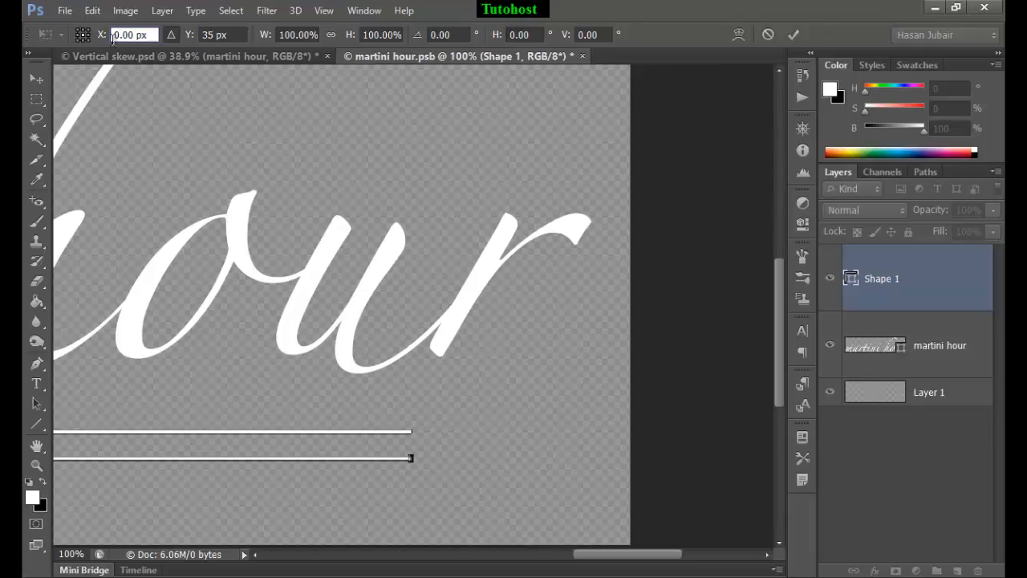
click(98, 37)
text(-20)
click(794, 35)
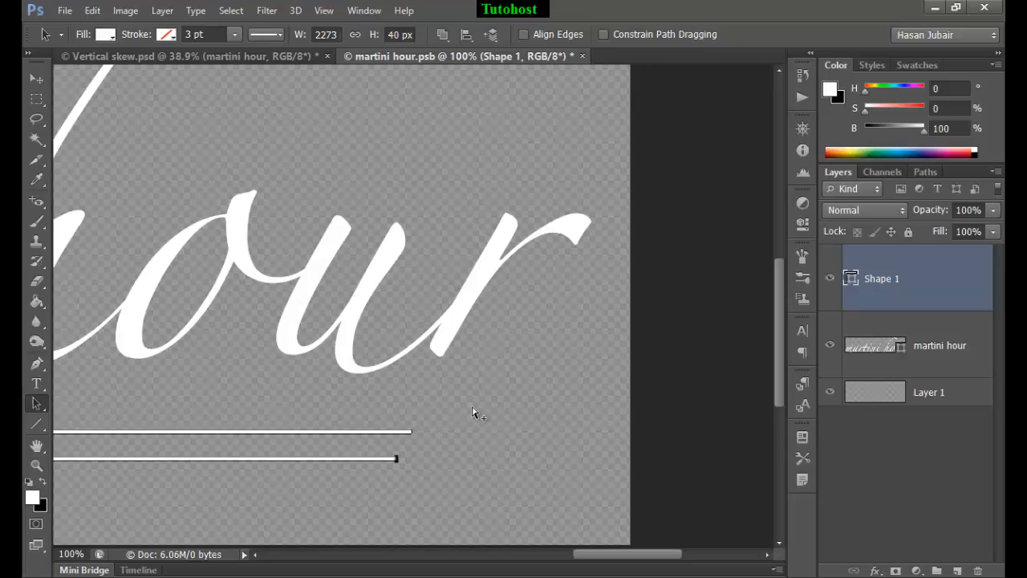
key(ctrl+alt+shift+t)
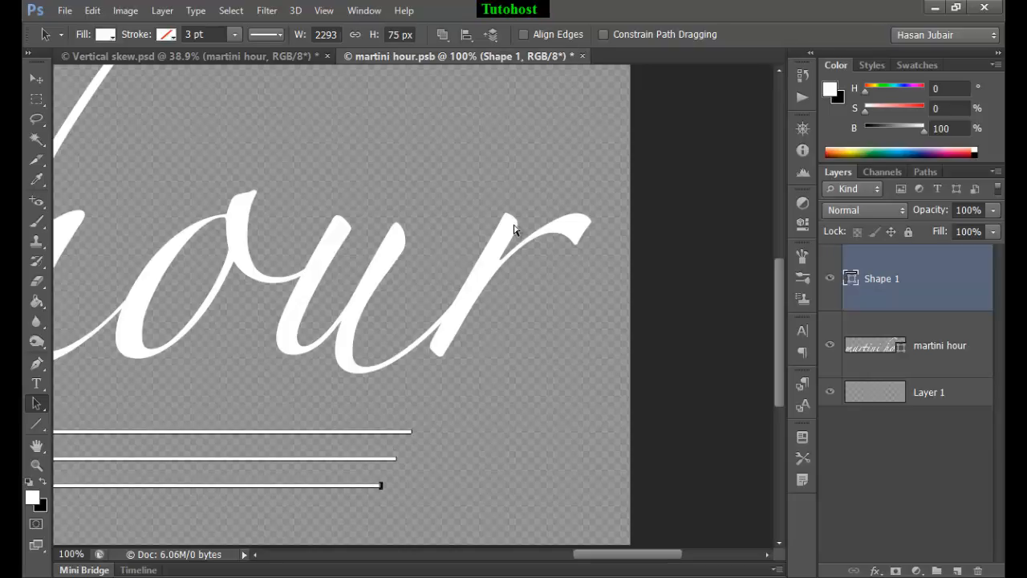
key(ctrl+0)
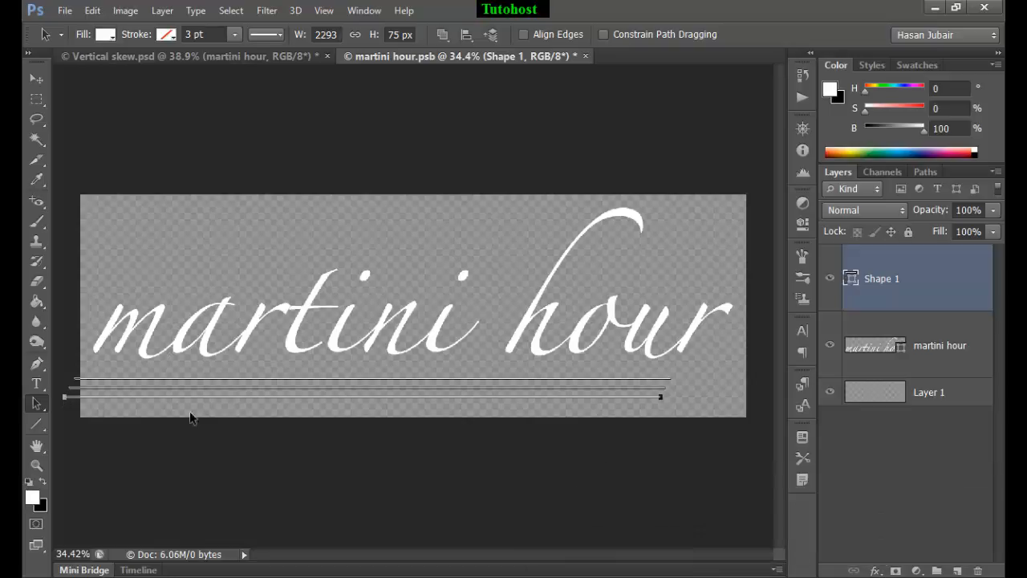
Step: Shorten all three lines from their left ends by scaling their width to 97.34%, then save and close the smart object
drag(688, 376, 627, 417)
key(ctrl+t)
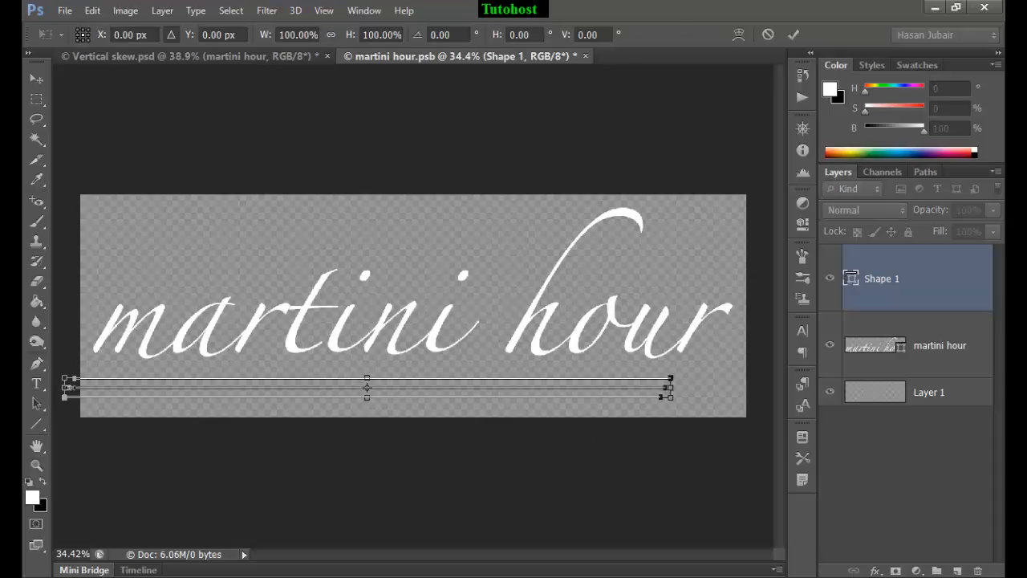
drag(65, 387, 80, 388)
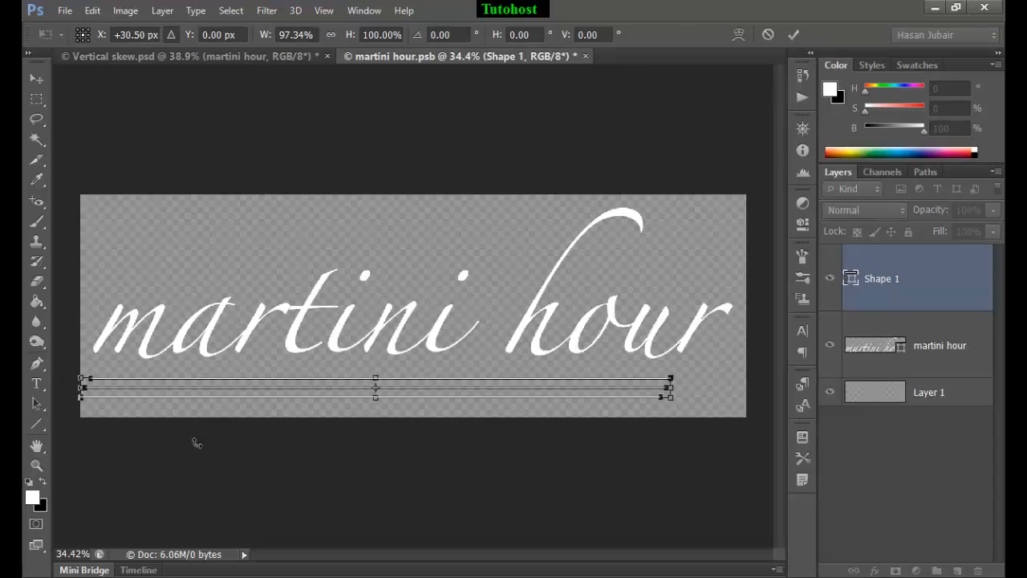
click(794, 34)
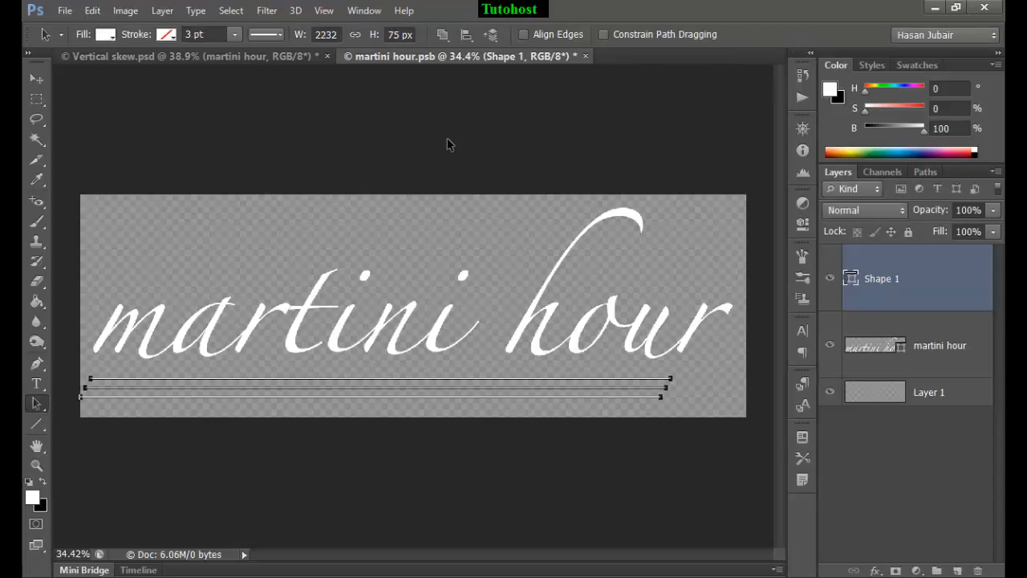
click(586, 57)
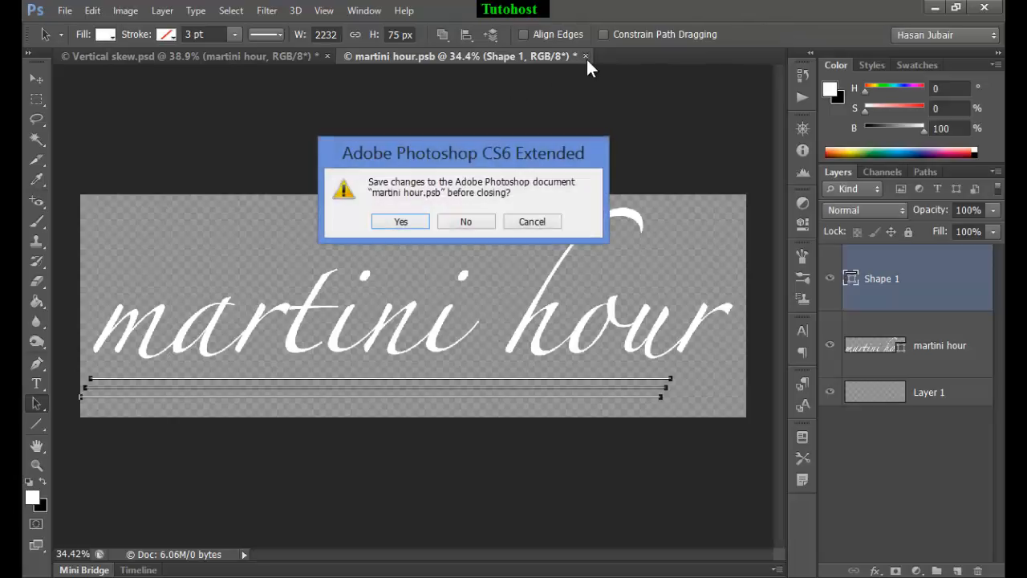
click(401, 225)
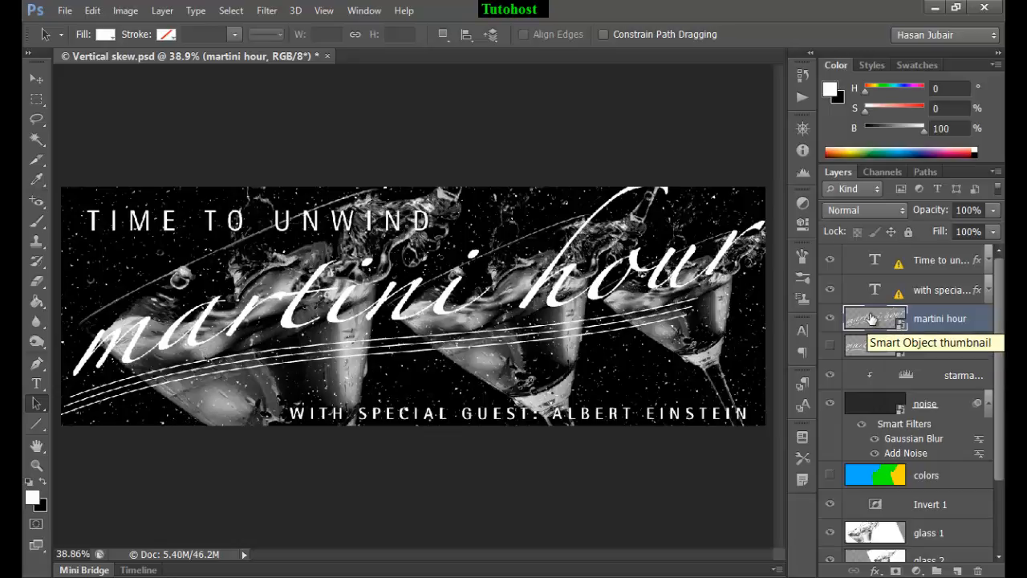
Step: Free transform the martini hour smart object in the poster, linking its proportions and scaling it to 94.5%
key(ctrl+t)
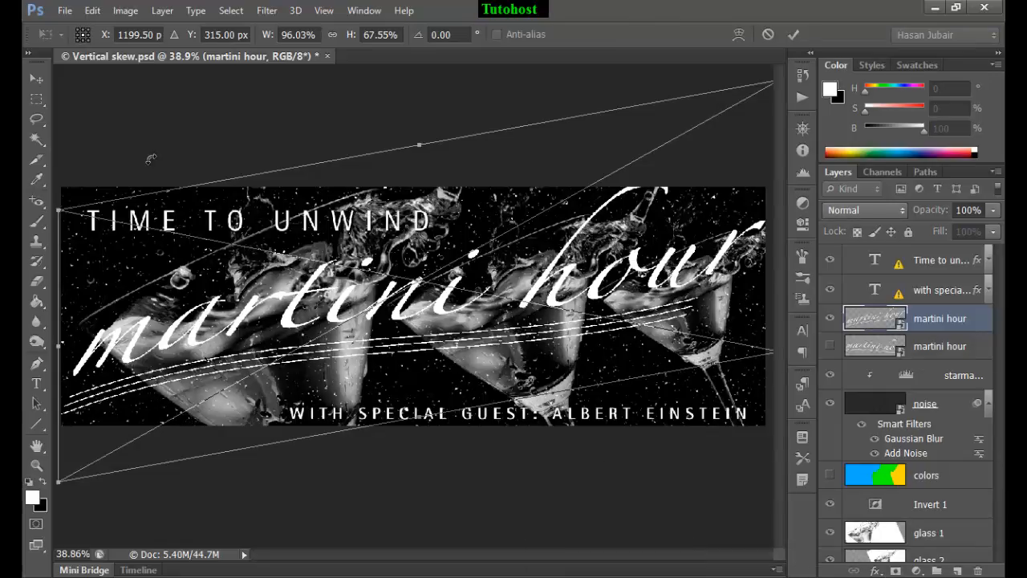
click(332, 35)
click(271, 40)
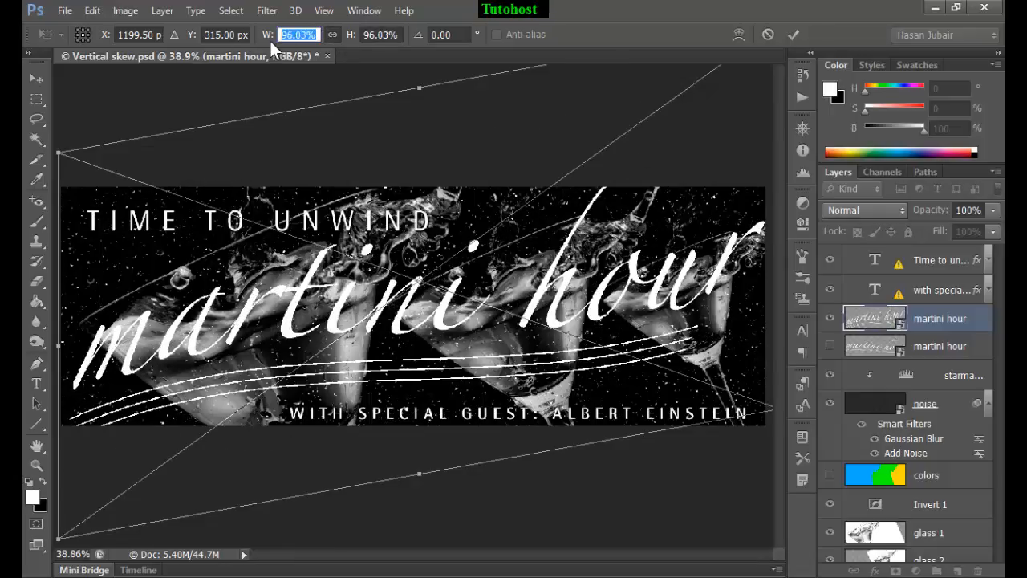
text(94)
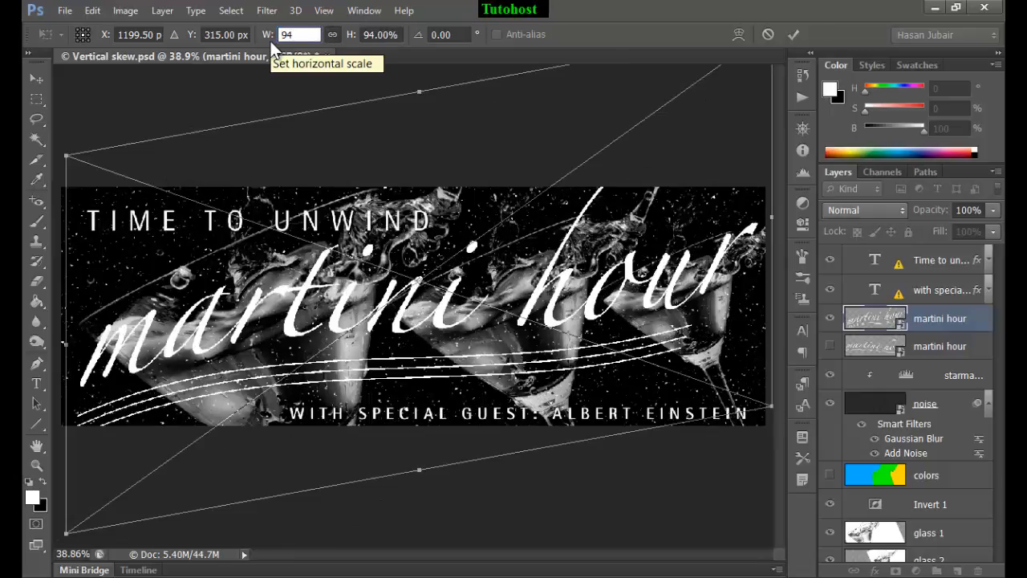
text(.5)
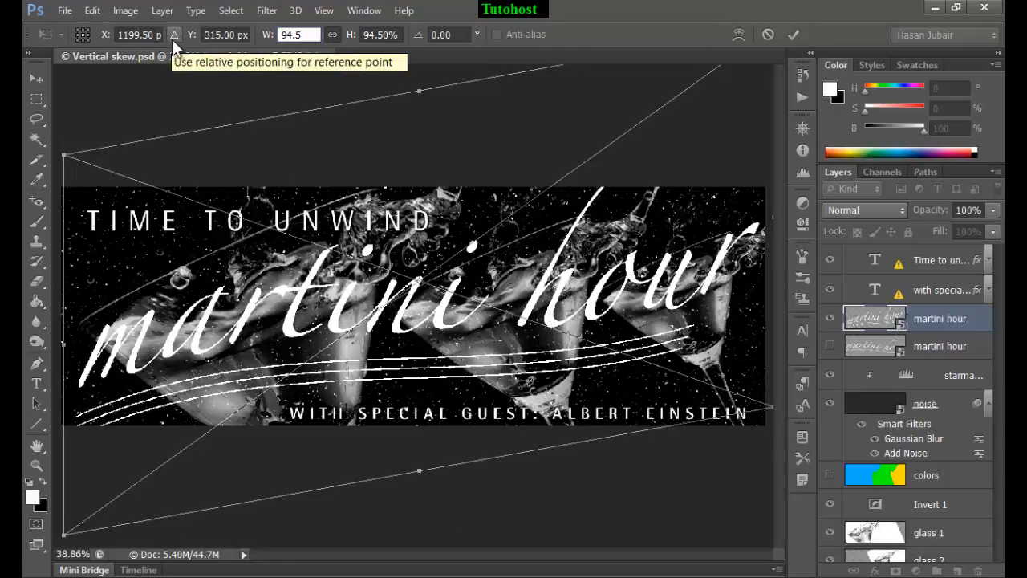
Step: Set the transform's reference point to the upper-left corner, position it at X 0 px and Y -100 px, and apply
click(108, 40)
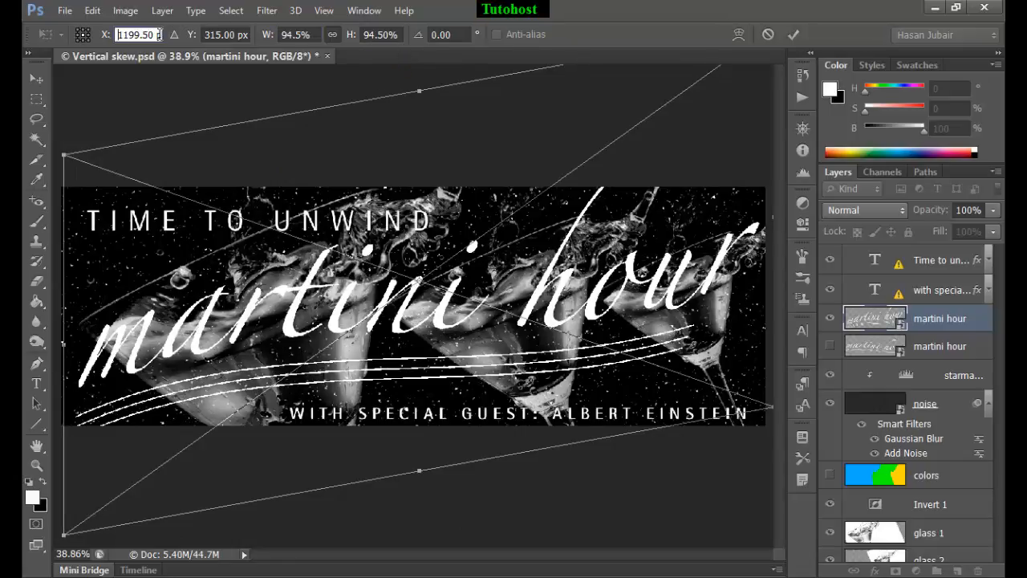
click(78, 29)
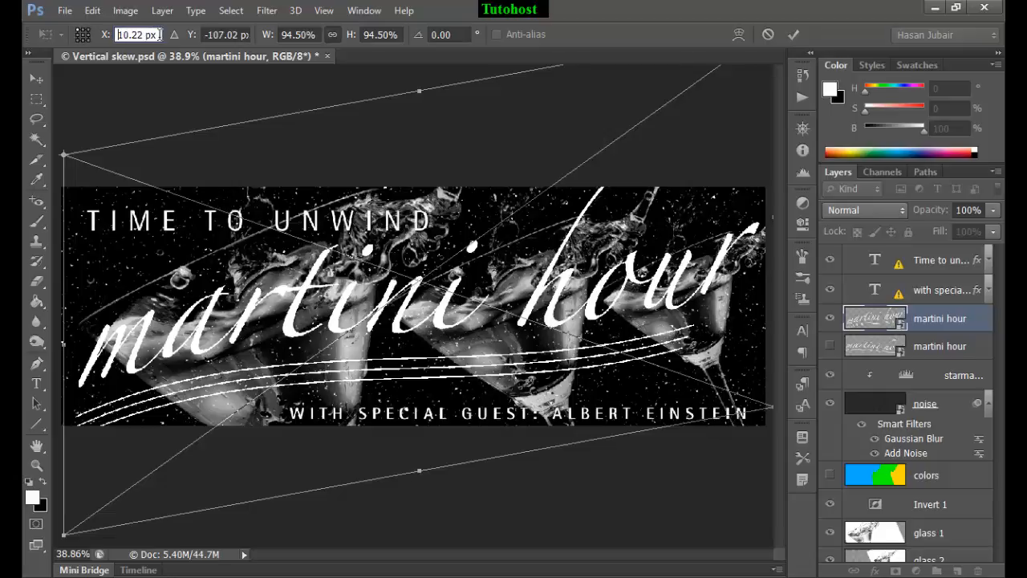
click(107, 38)
text(0)
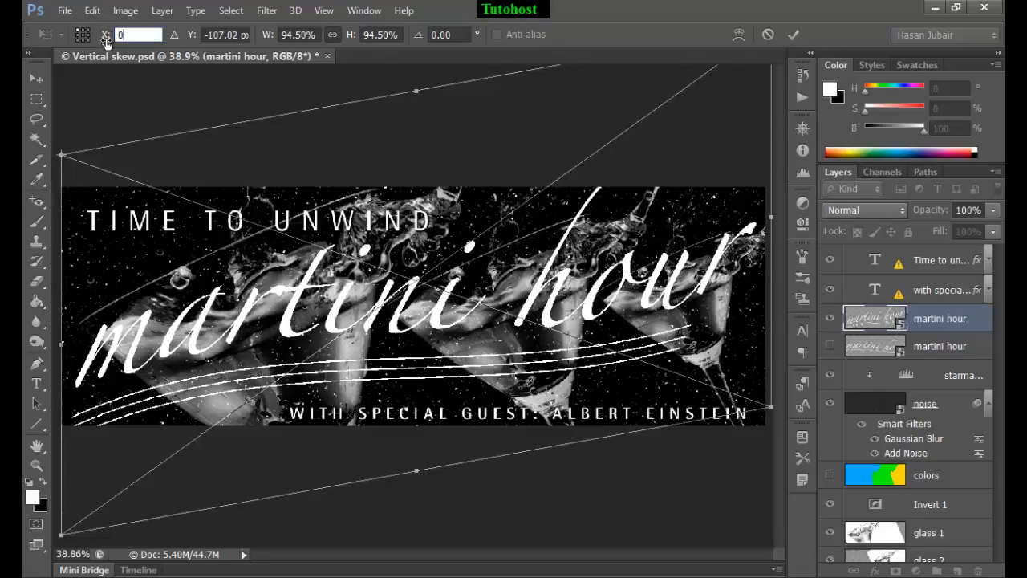
key(Tab)
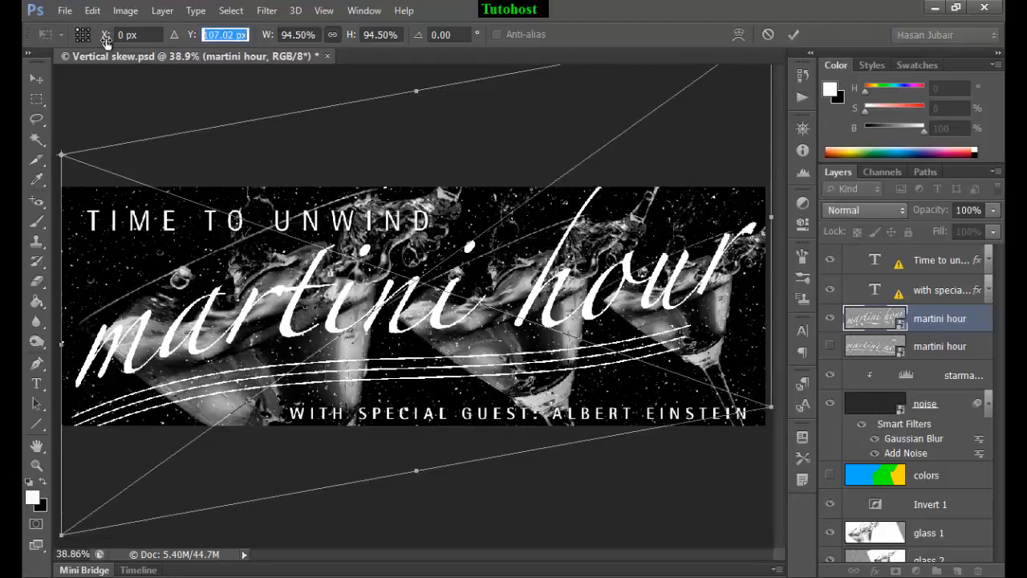
text(-100)
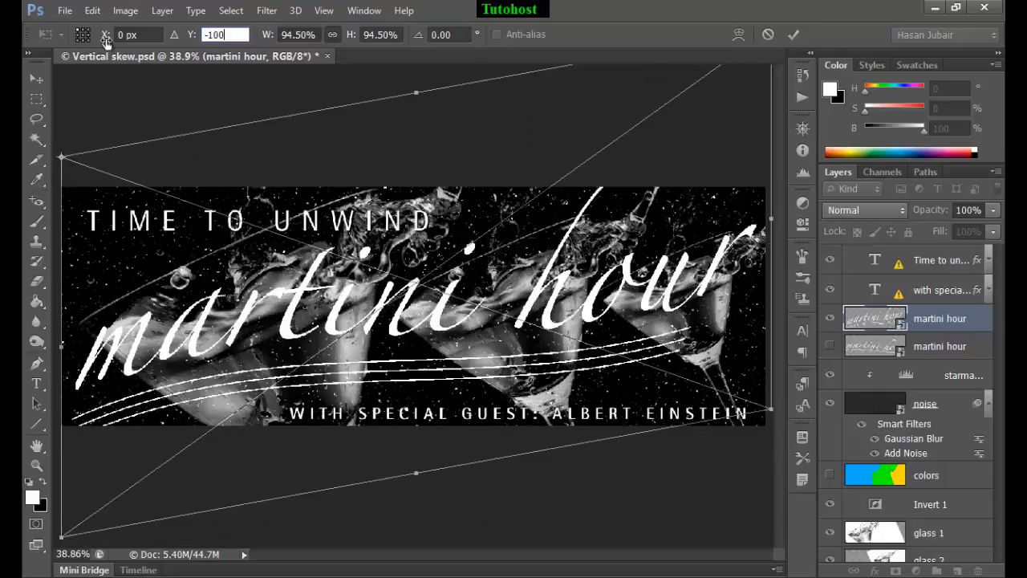
key(Return)
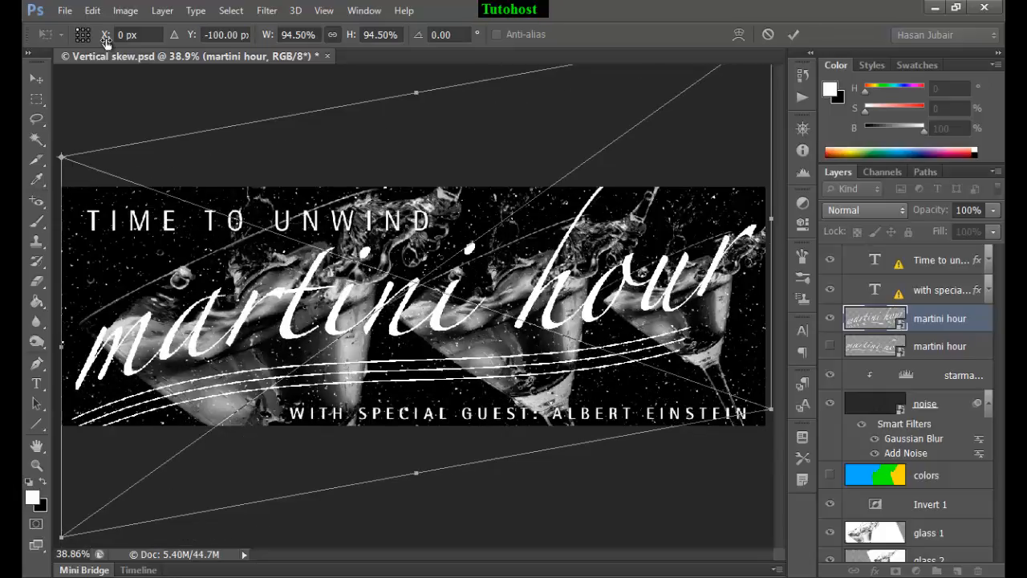
click(792, 34)
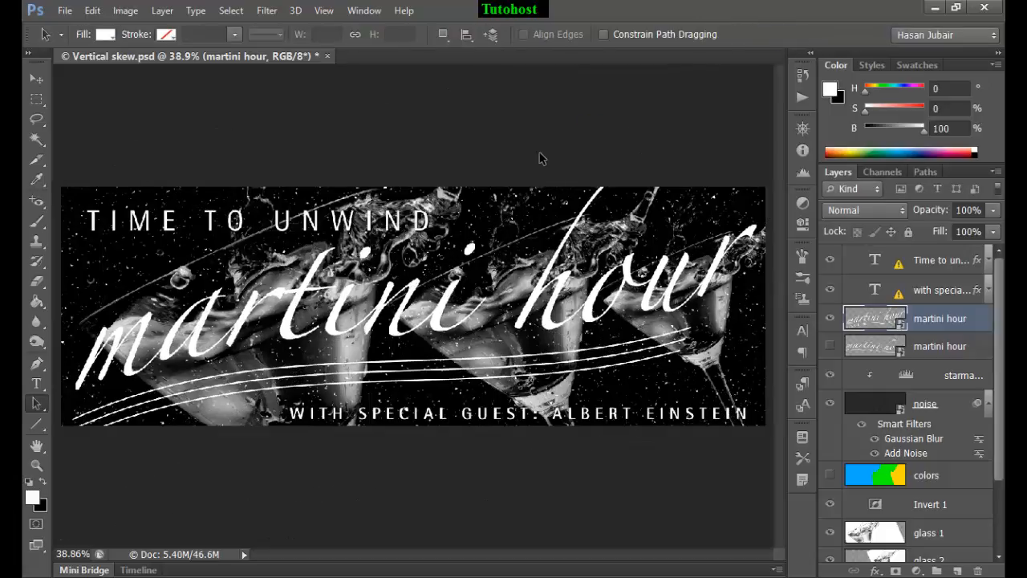
Step: Hide the side panels and fit the whole poster in view to examine the finished composition
key(shift+Tab)
key(ctrl+0)
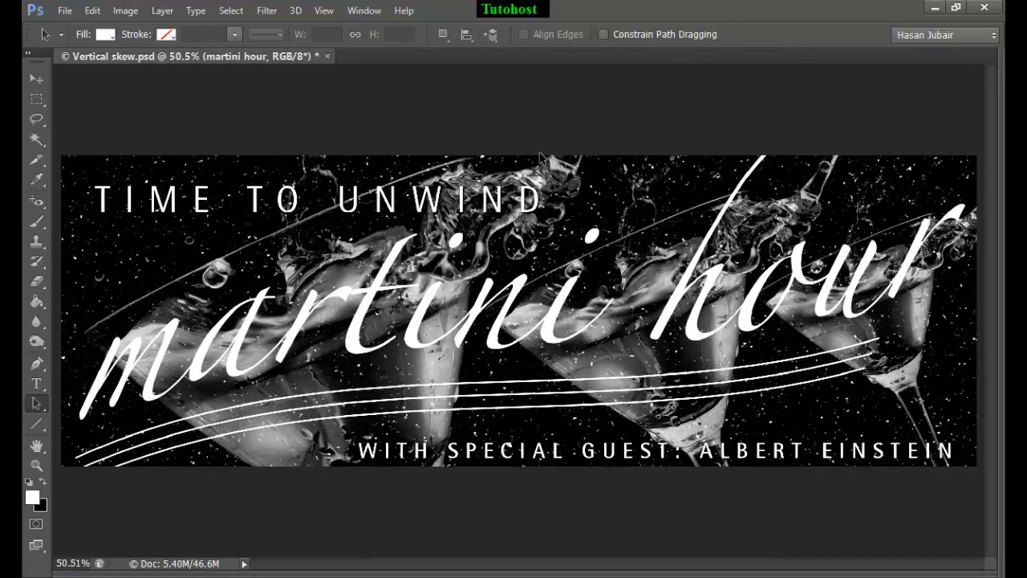